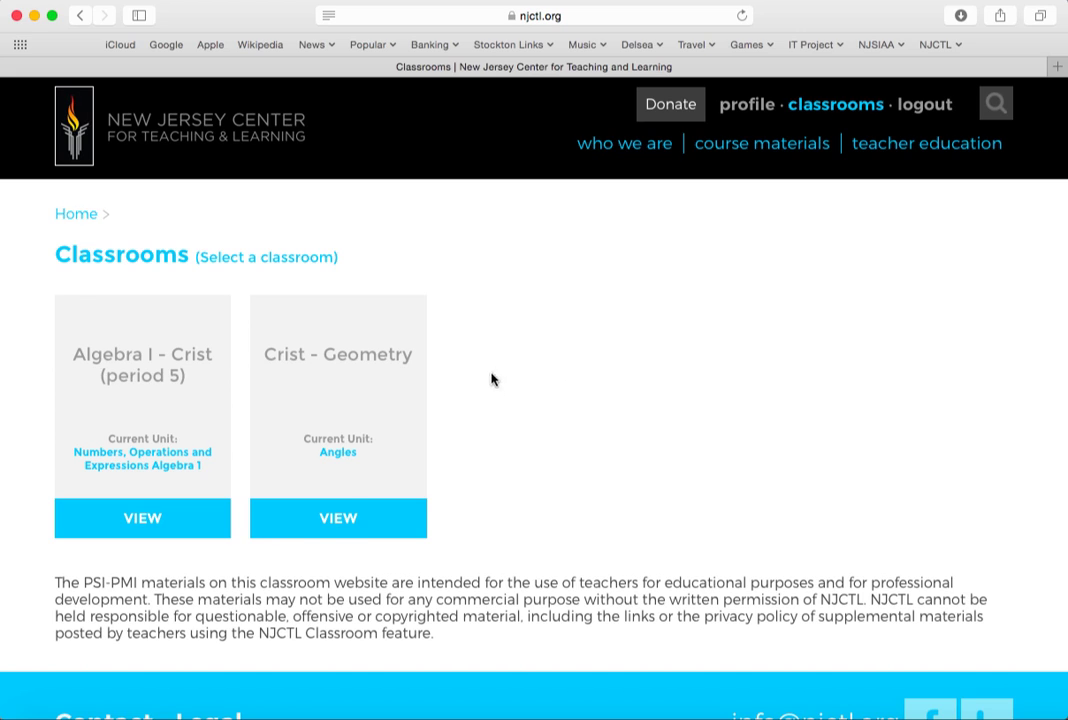
Step: Open the Geometry classroom and view its Parallel Lines unit
left_click(340, 516)
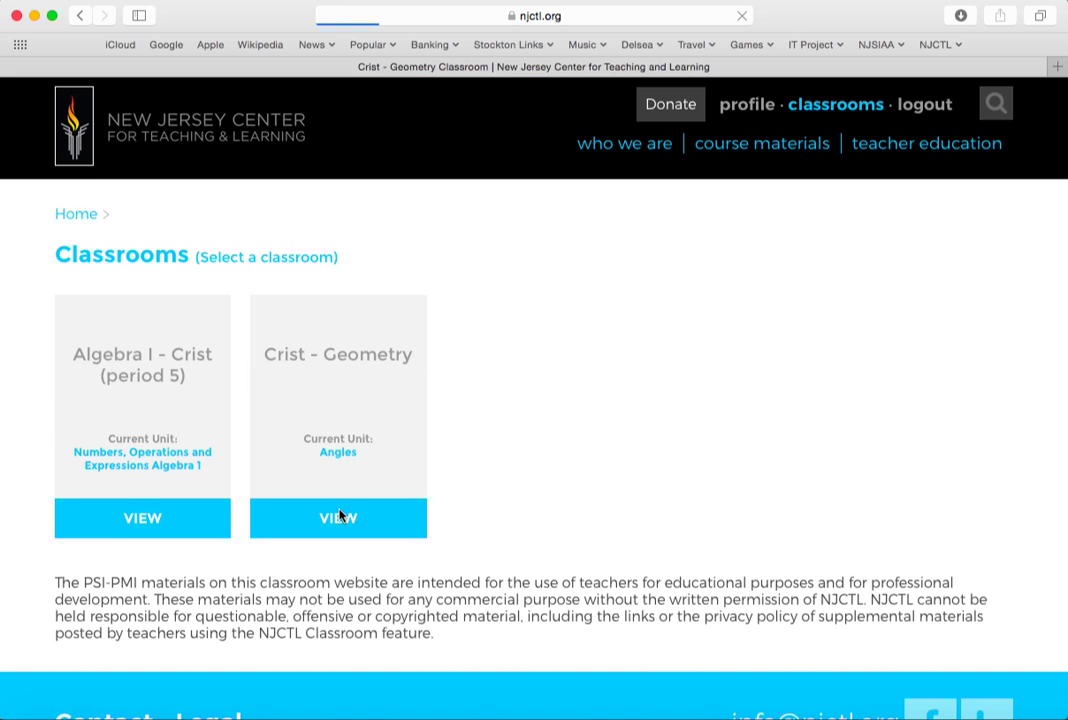
scroll(554, 393, "down", 5)
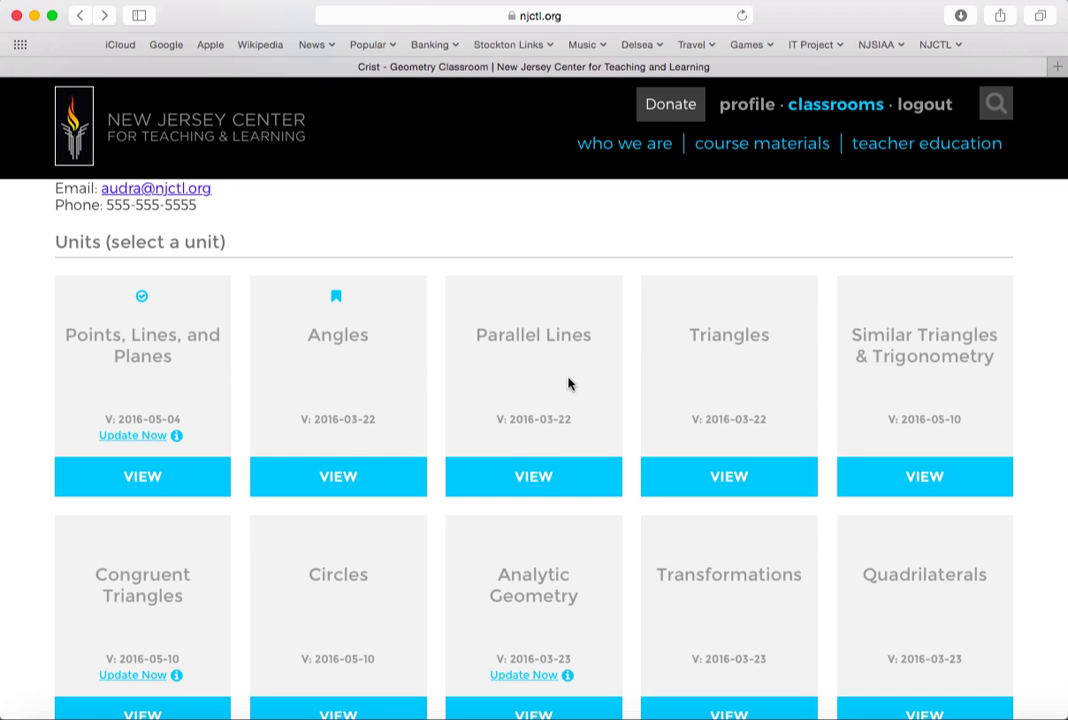
left_click(538, 478)
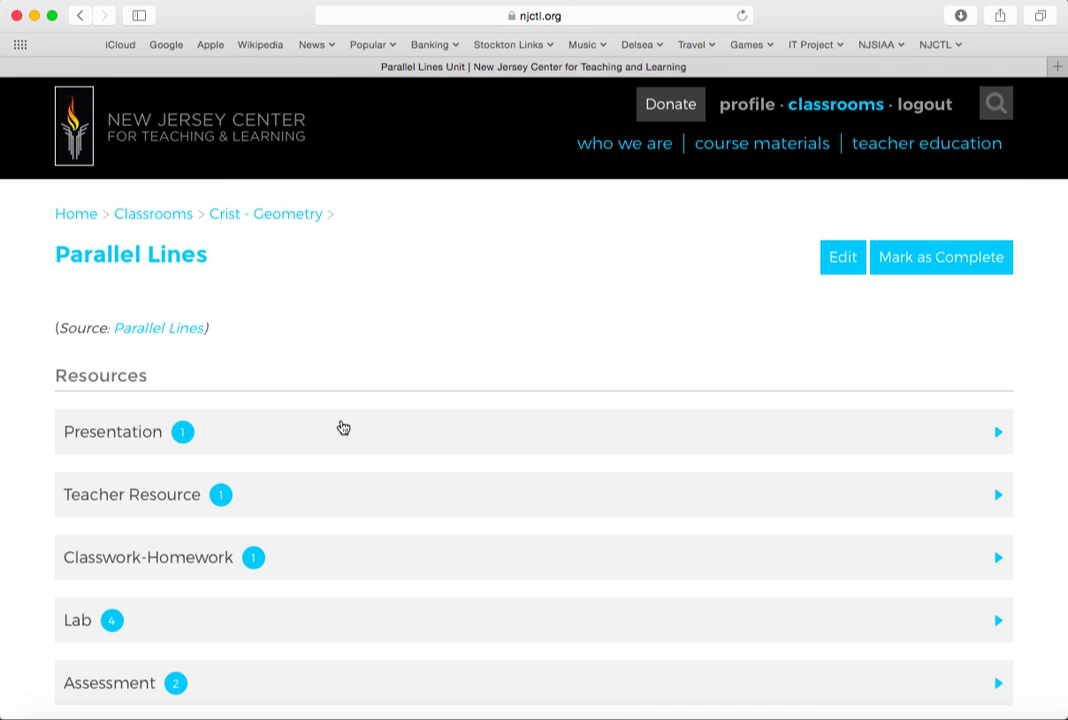
Step: Expand the Presentation, Teacher Resource, Classwork-Homework, Lab and Assessment categories of the Parallel Lines unit and review their files
scroll(265, 404, "down", 3)
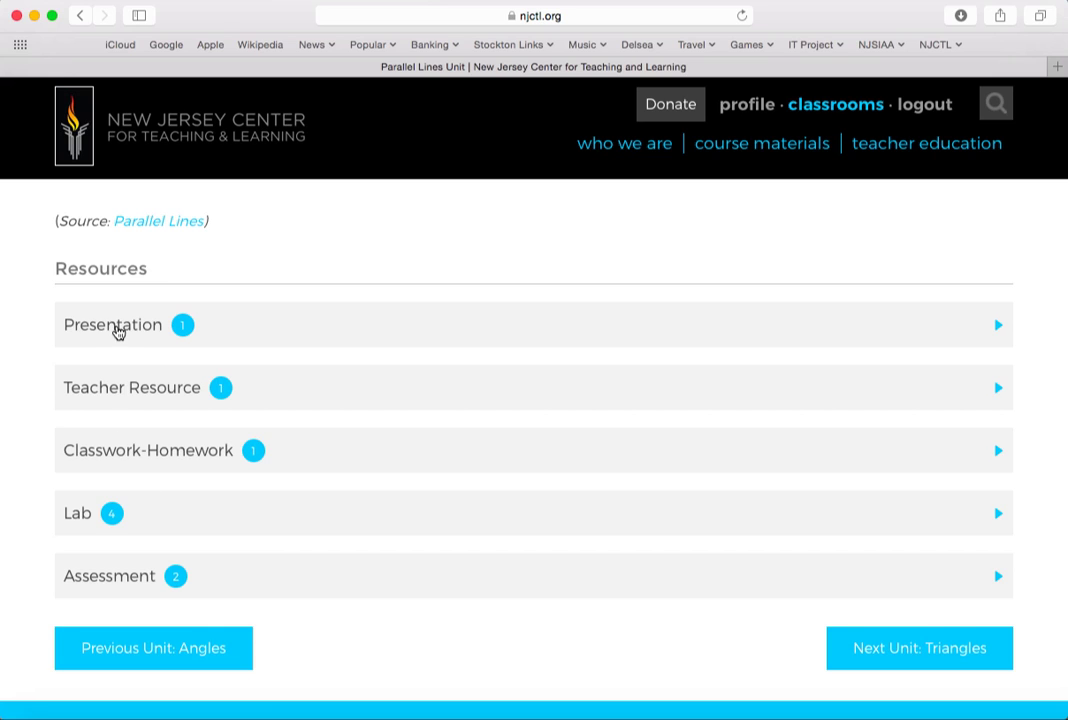
left_click(117, 332)
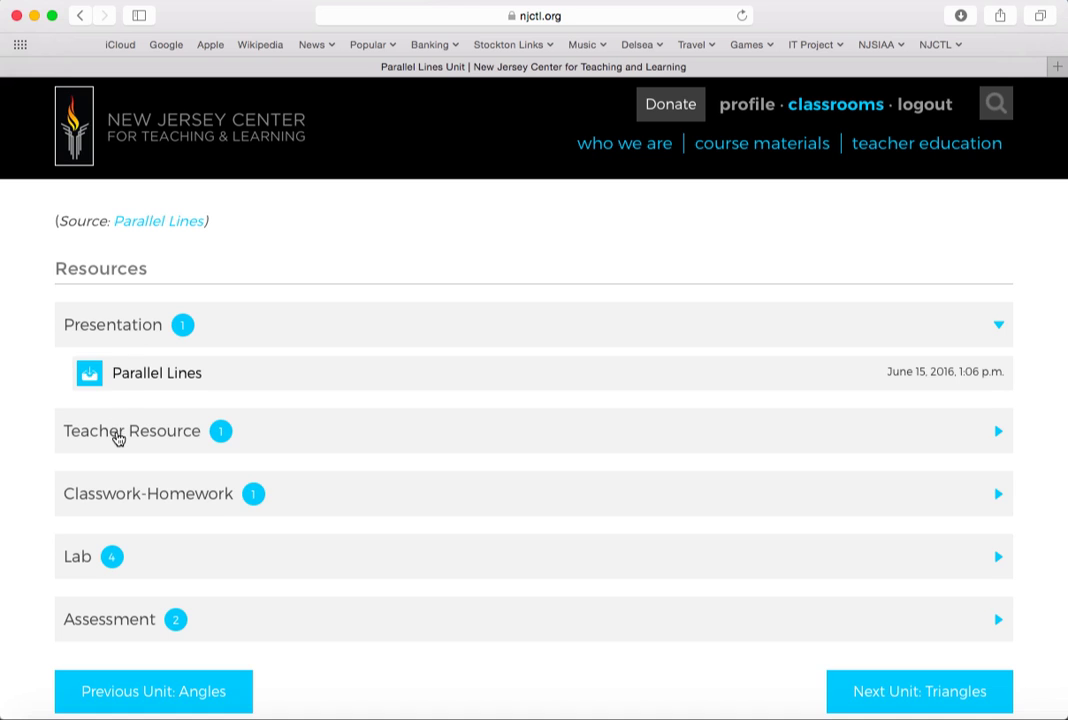
left_click(117, 436)
scroll(118, 439, "down", 2)
left_click(110, 419)
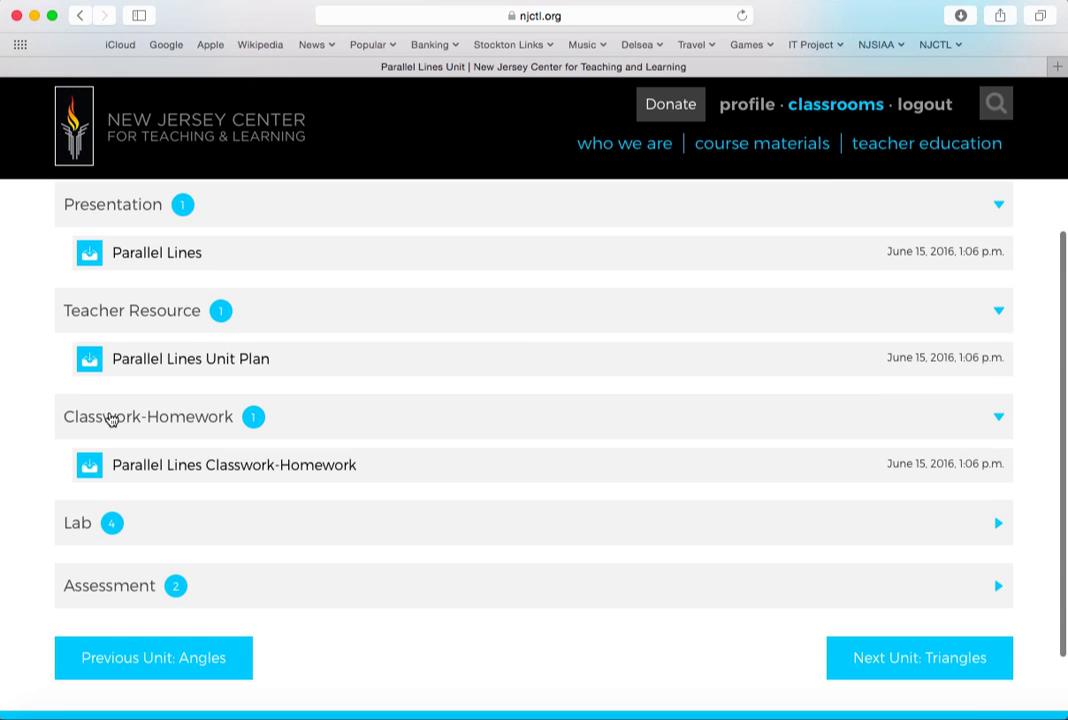
left_click(79, 525)
scroll(191, 524, "down", 5)
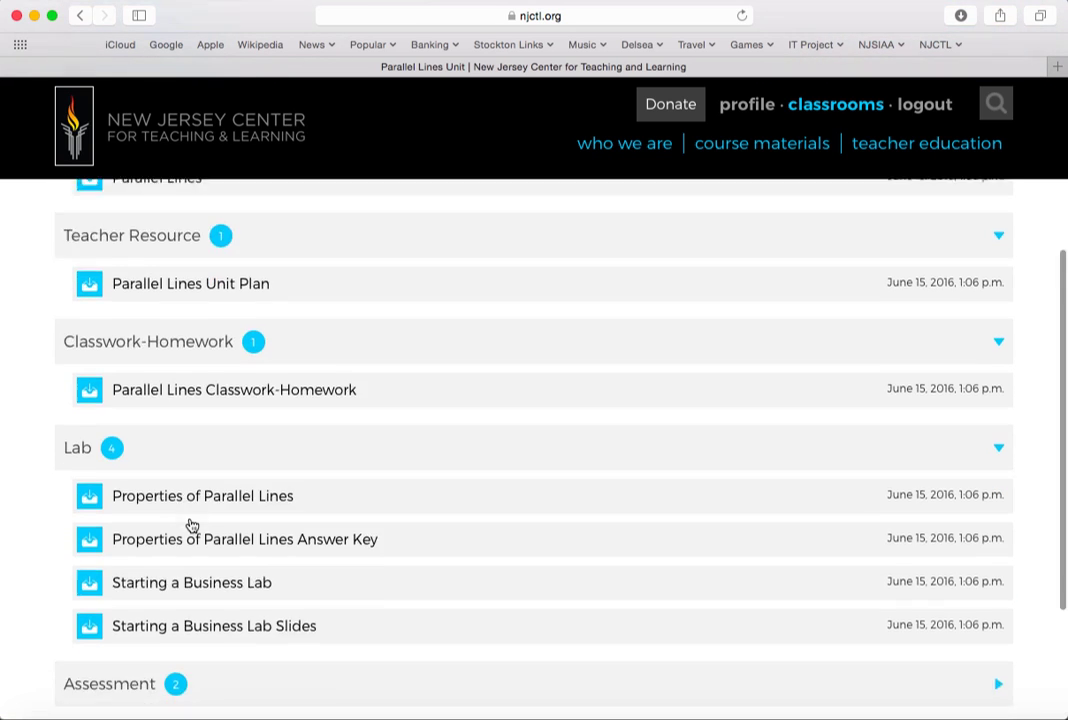
left_click(118, 557)
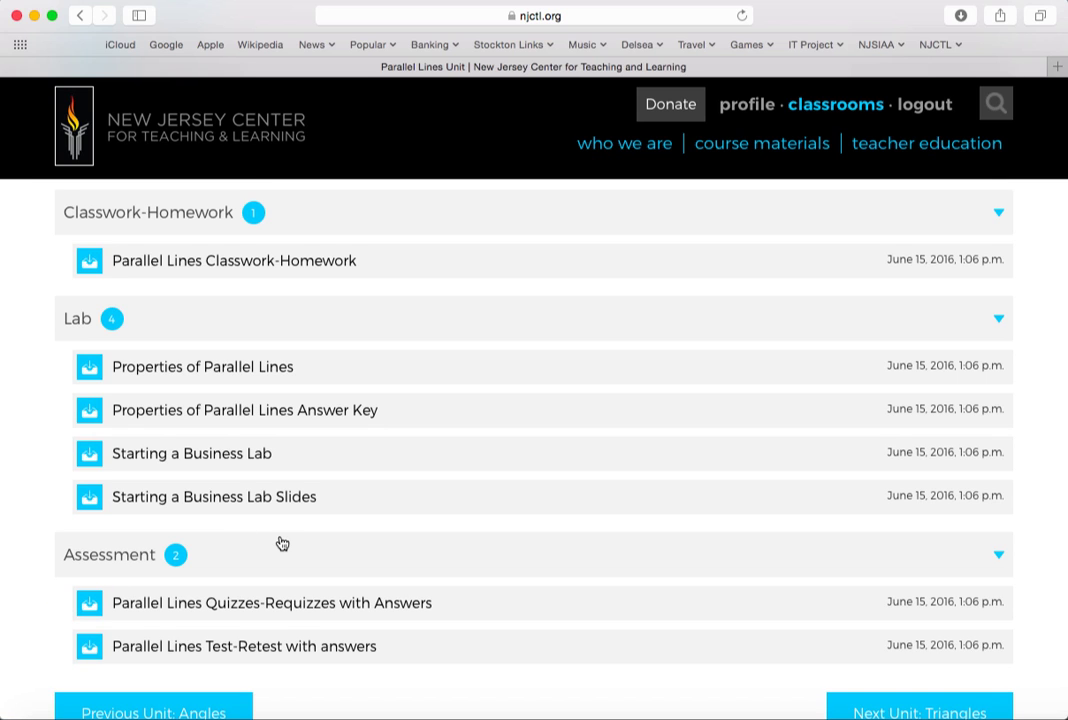
scroll(282, 543, "down", 1)
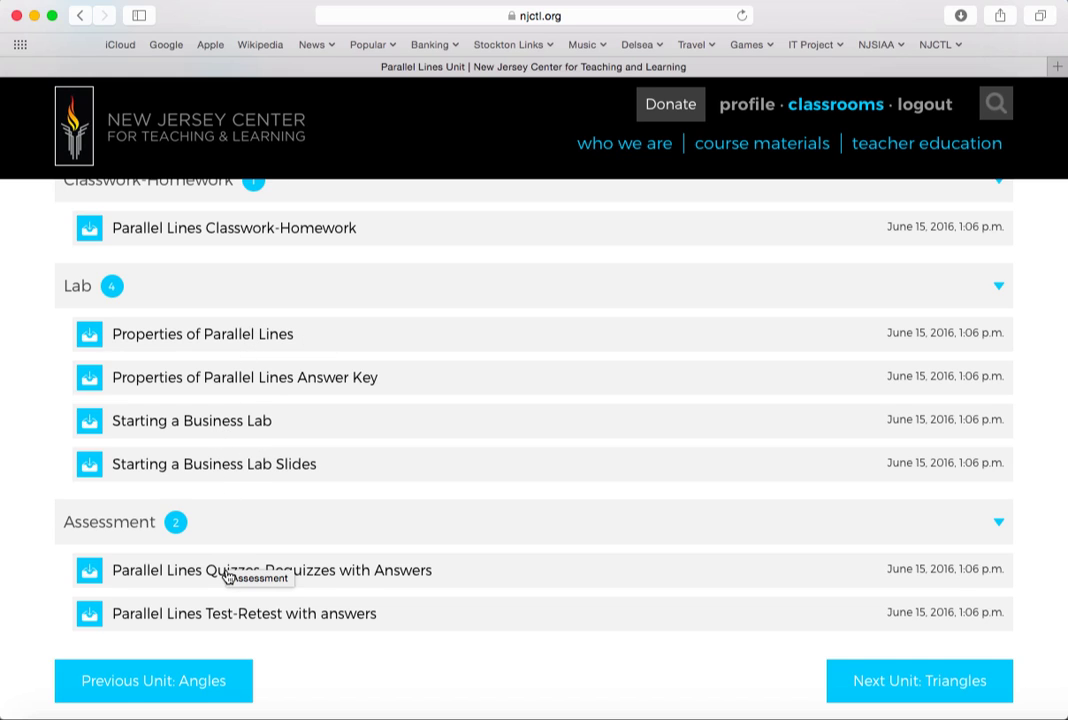
scroll(222, 575, "up", 5)
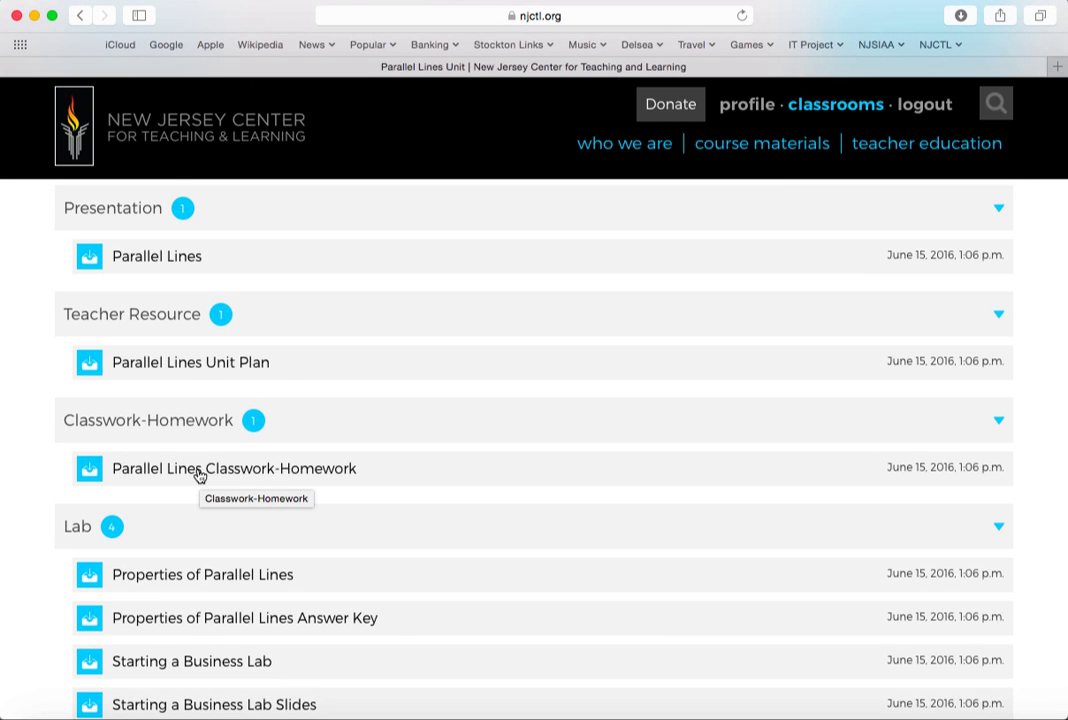
scroll(188, 364, "up", 2)
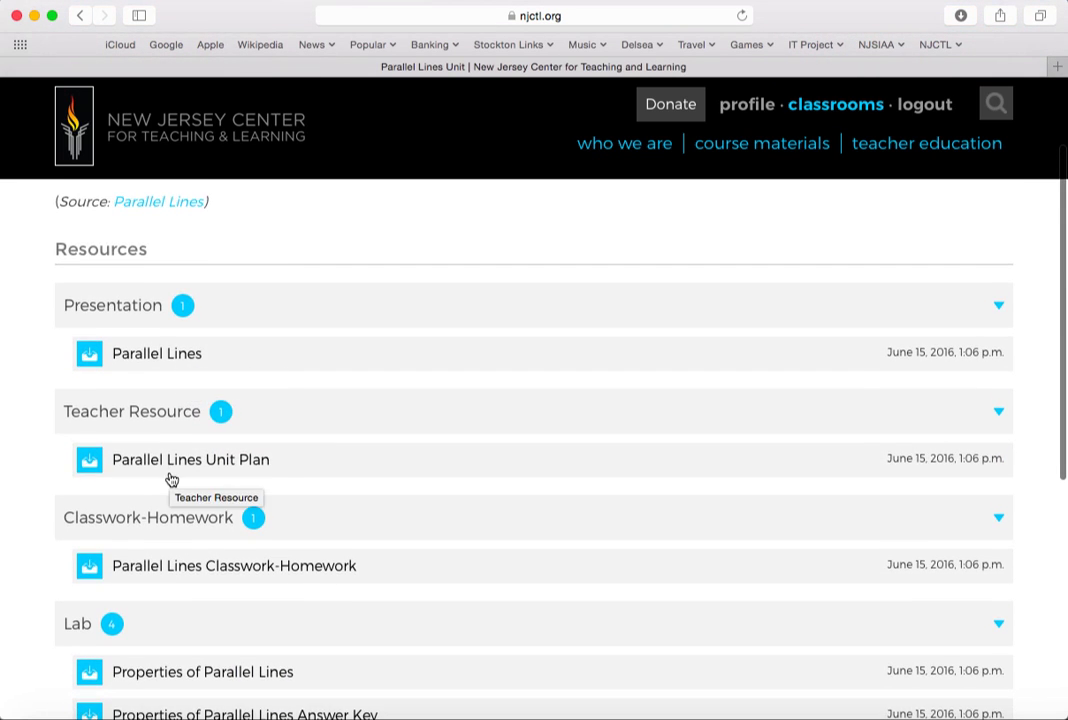
Step: Open the Parallel Lines presentation, look over its available downloads, and return to the unit page
left_click(144, 356)
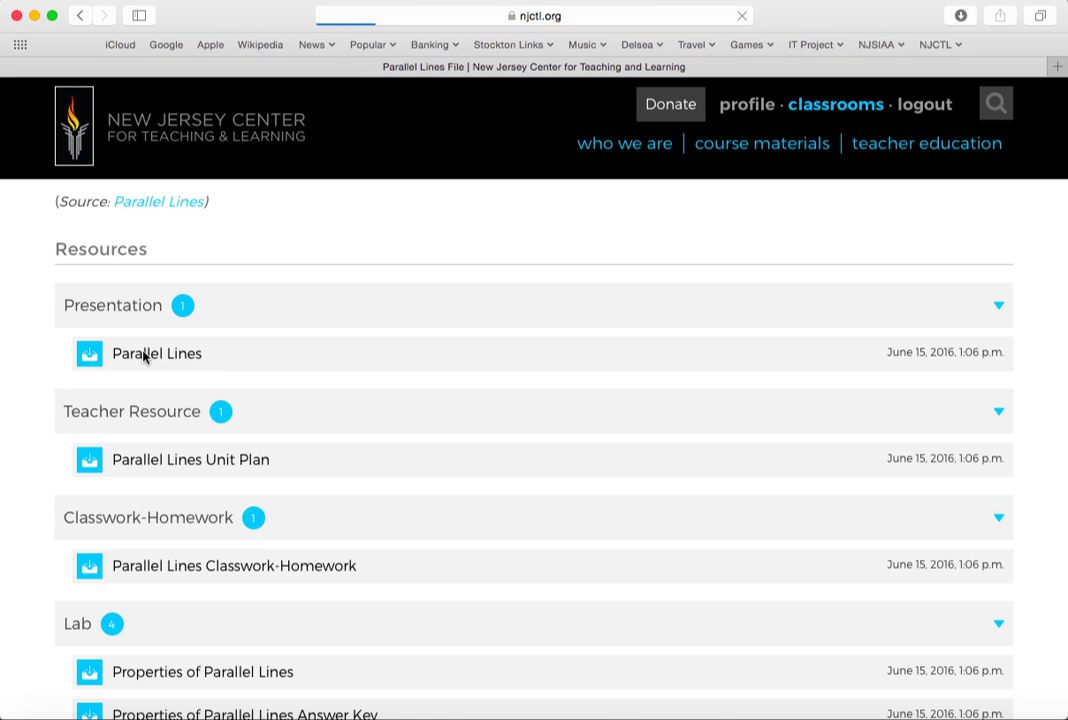
scroll(378, 360, "down", 2)
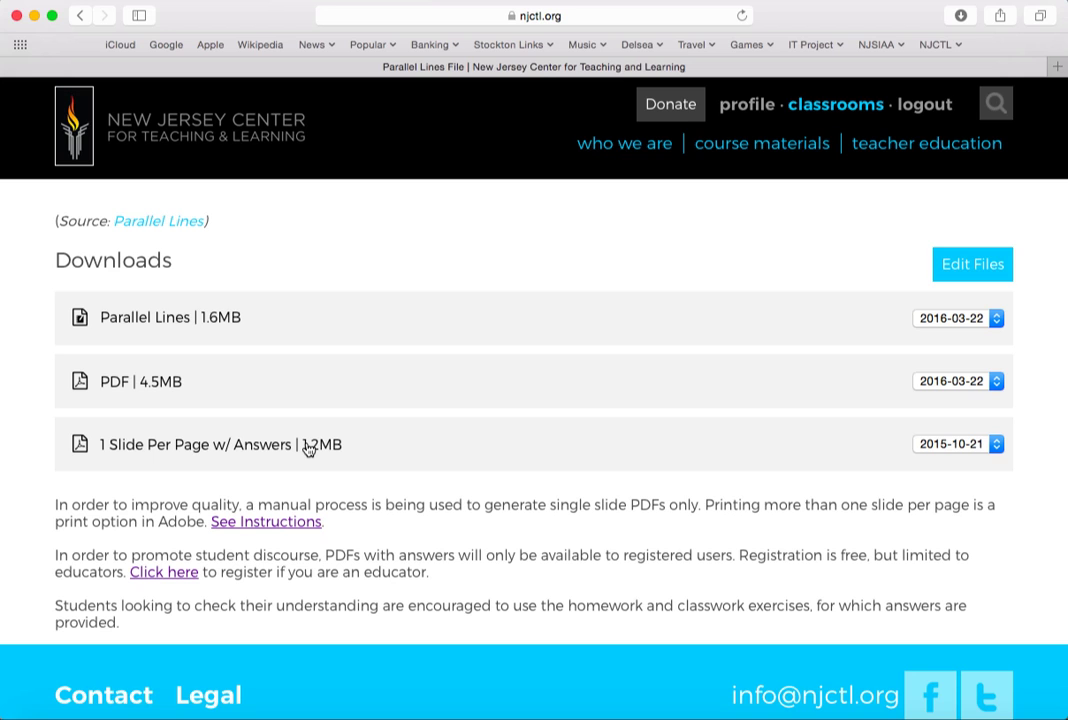
scroll(306, 446, "up", 2)
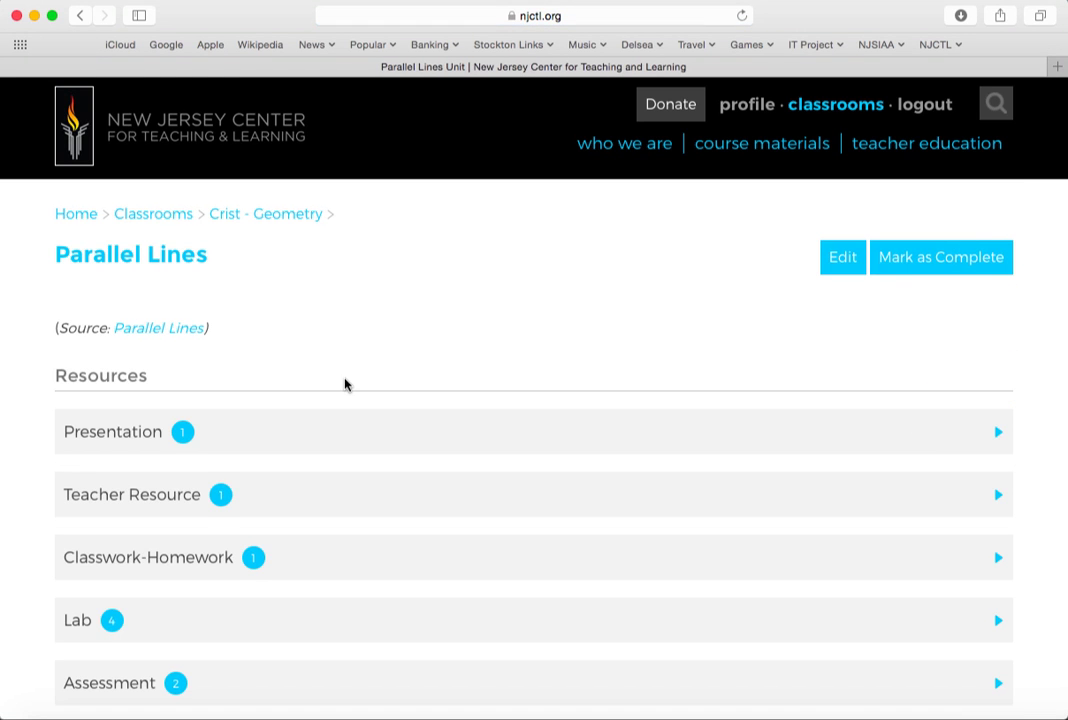
Step: Expand the Classwork-Homework category and open the Parallel Lines Classwork-Homework file to view its download formats
scroll(343, 384, "down", 3)
left_click(189, 438)
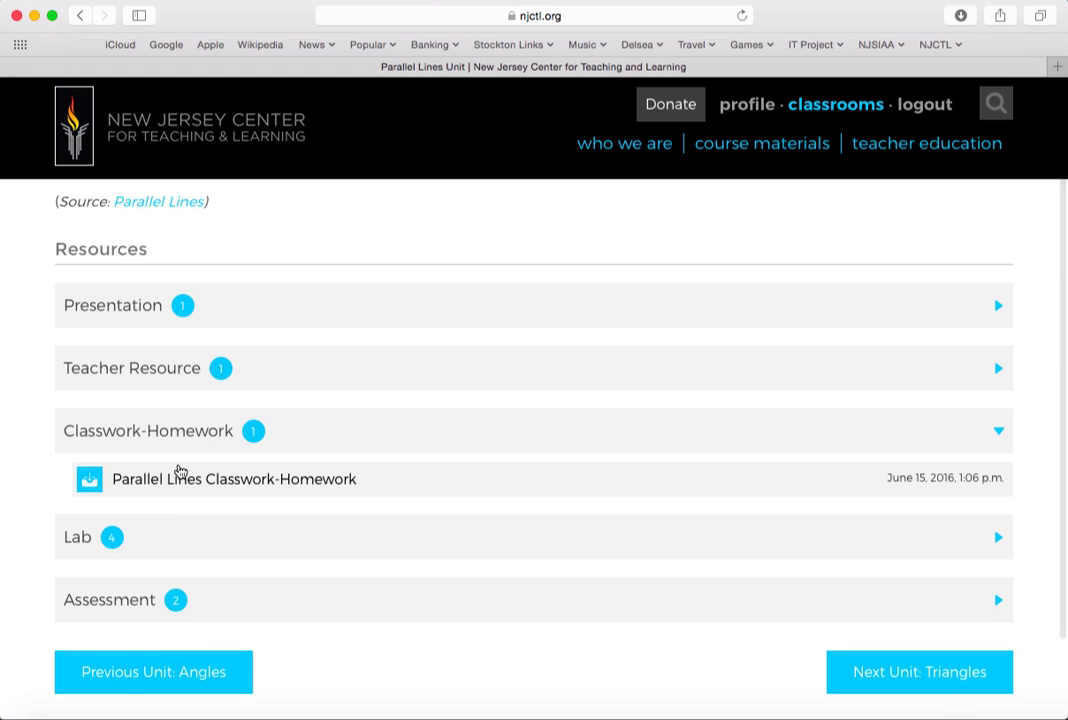
left_click(181, 473)
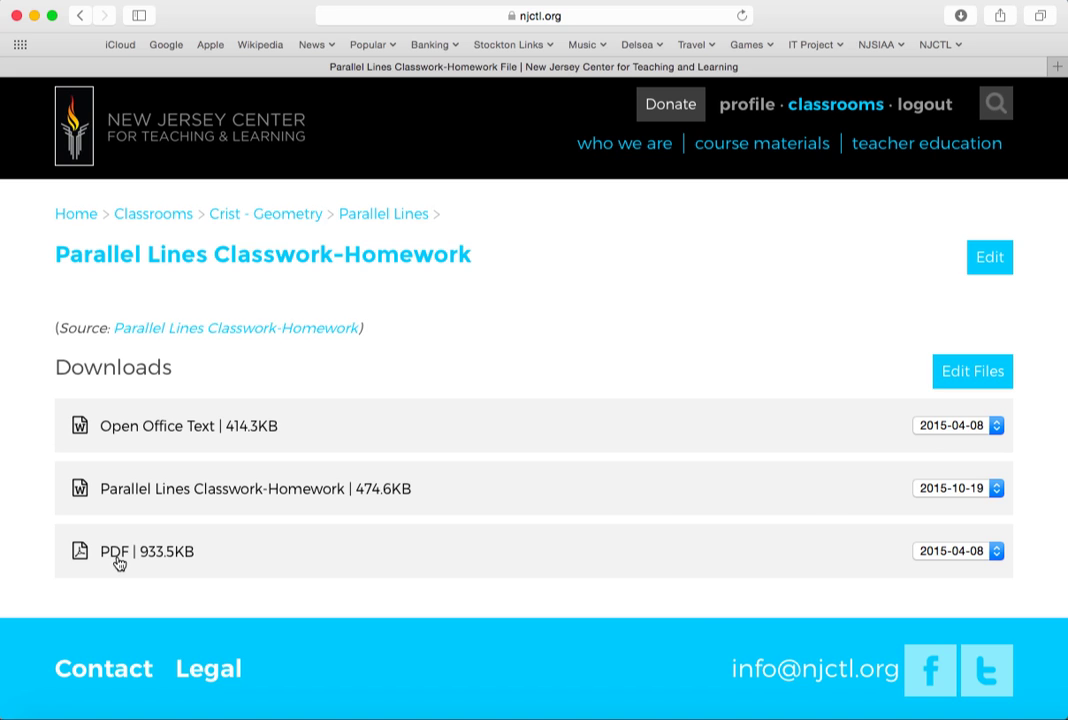
Step: Return through the Geometry classroom to the classrooms list and open the Algebra I (period 5) classroom
left_click(266, 213)
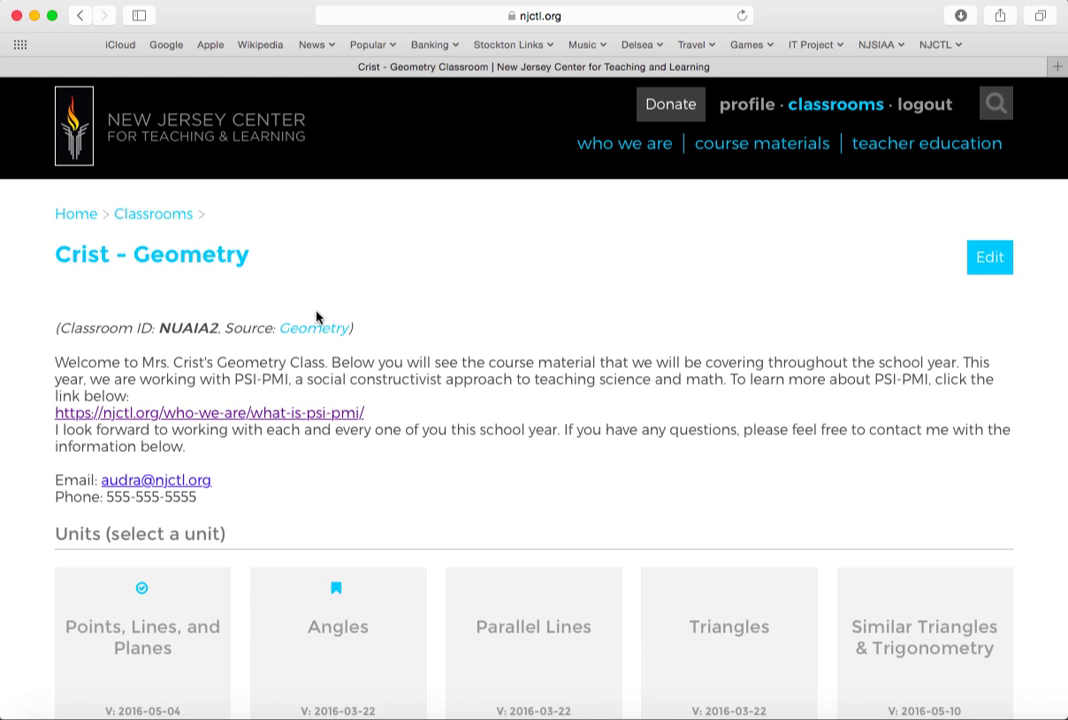
left_click(155, 218)
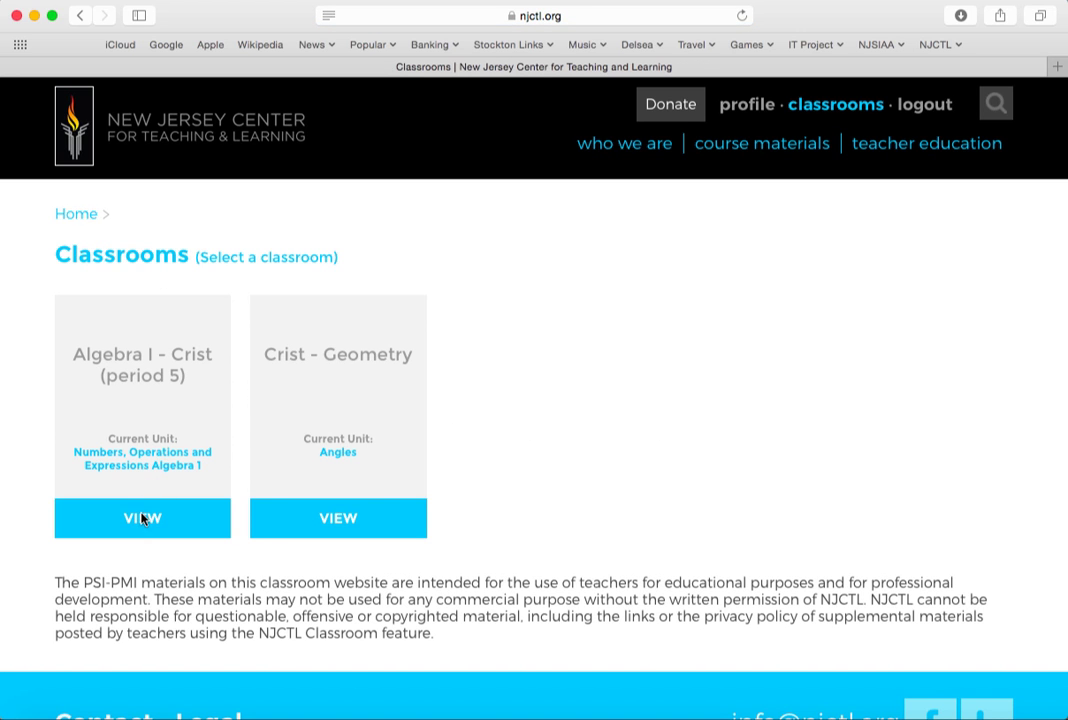
left_click(141, 518)
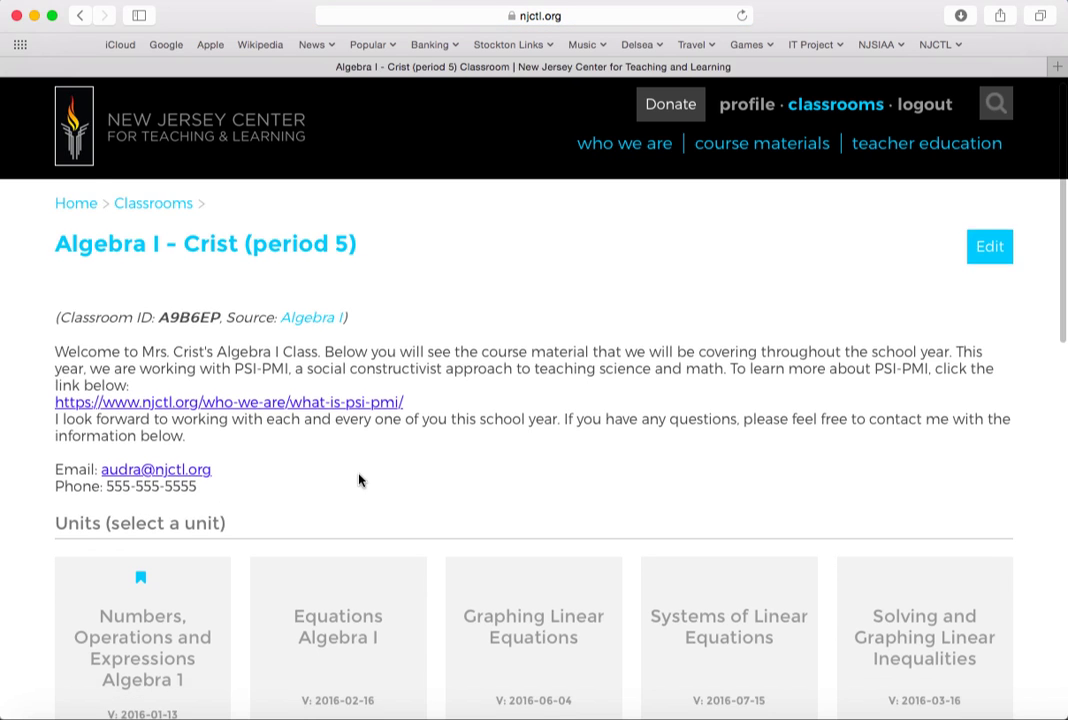
Step: Look through the Algebra I units and open Year Long Plan Algebra I from the Implementation Resource category
scroll(360, 480, "down", 5)
scroll(360, 480, "down", 3)
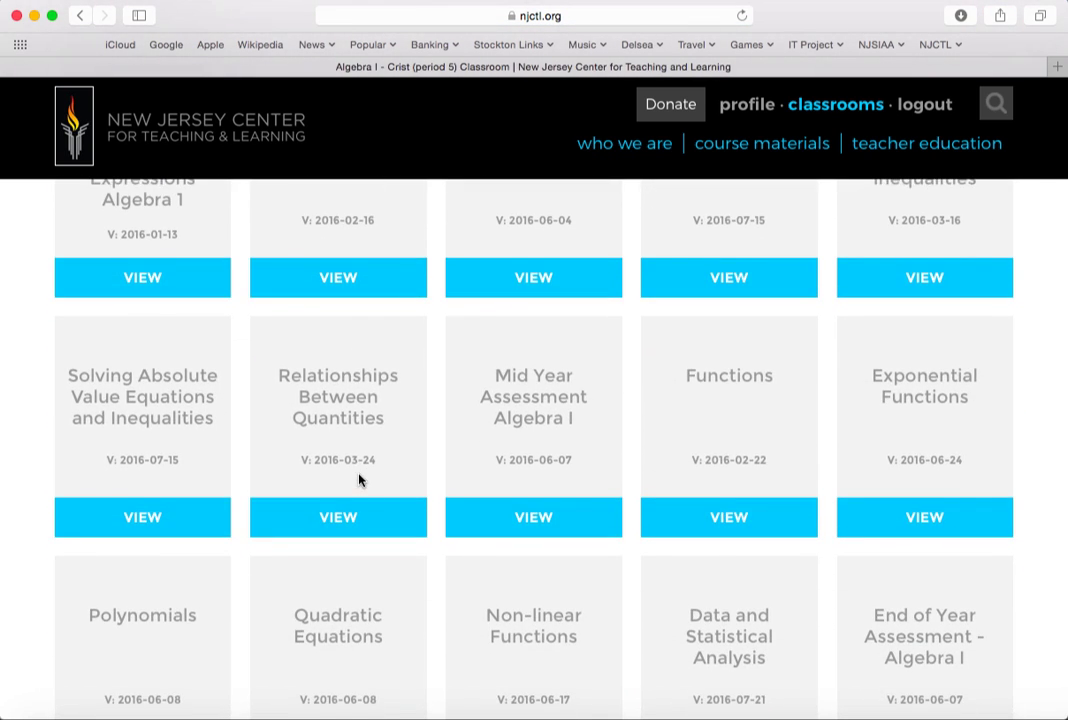
scroll(359, 481, "up", 5)
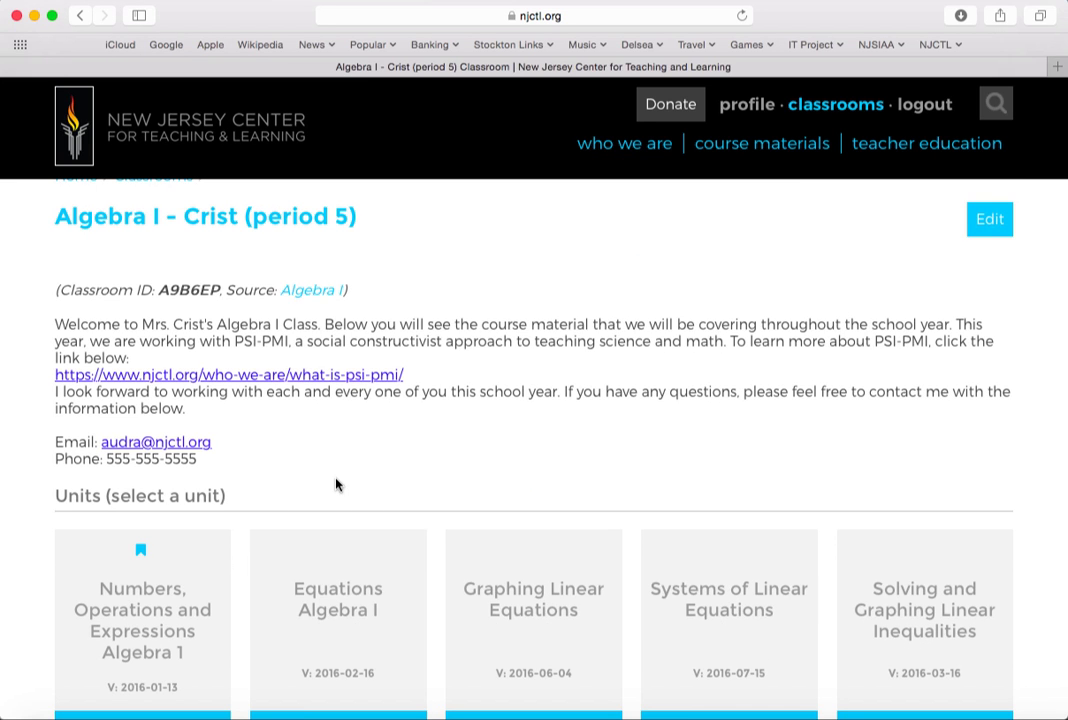
scroll(336, 484, "down", 5)
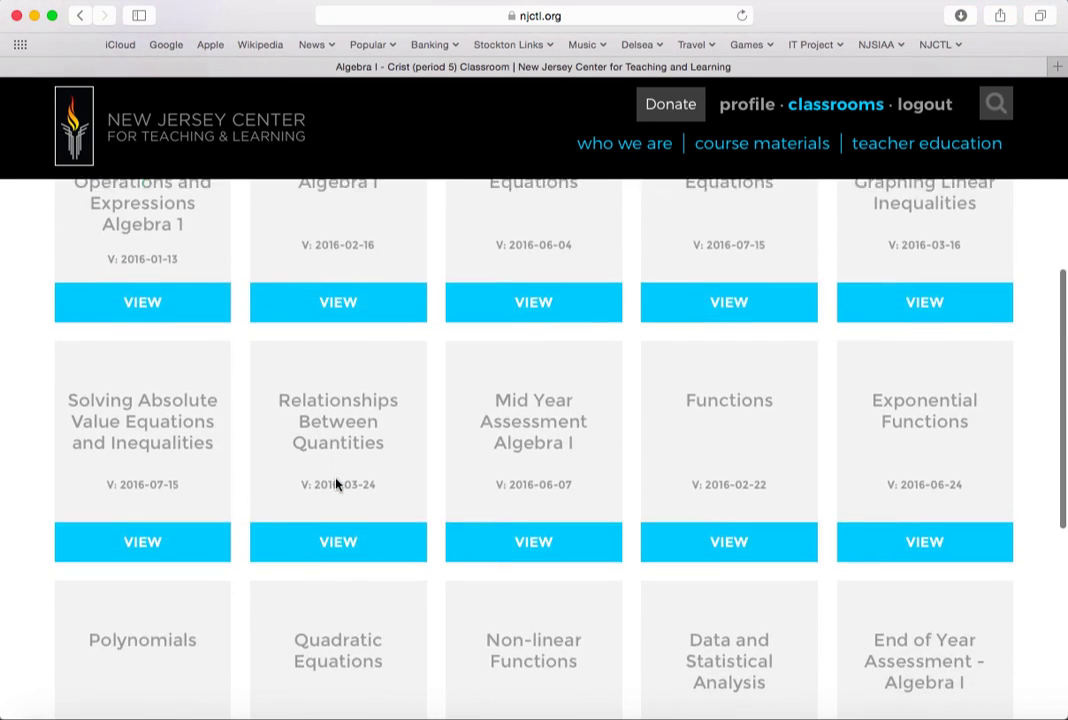
scroll(336, 484, "down", 3)
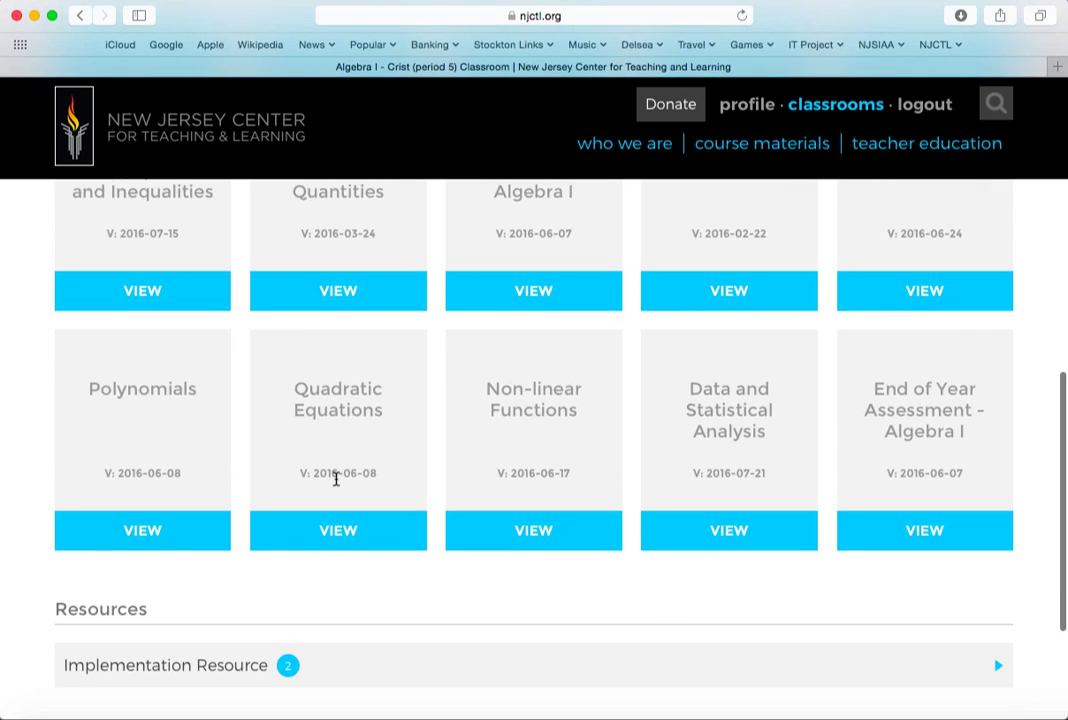
scroll(336, 484, "down", 5)
left_click(335, 497)
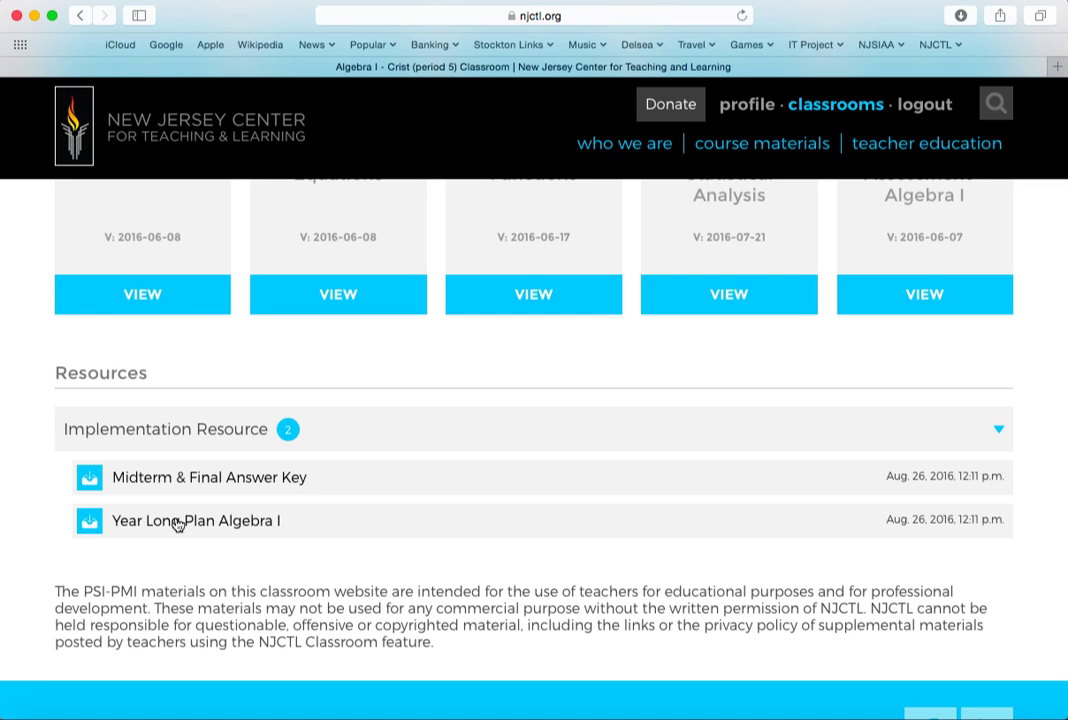
left_click(177, 521)
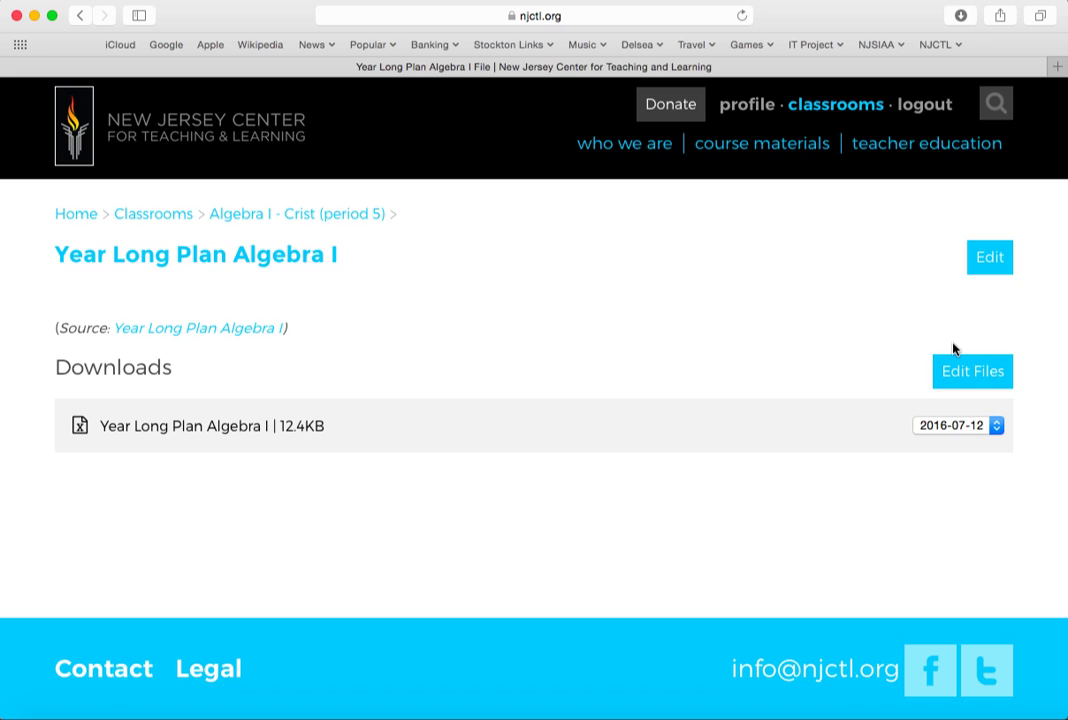
Step: Rename the Year Long Plan Algebra I resource to "Course Syllabus and Year Long Plan" and save it
left_click(990, 259)
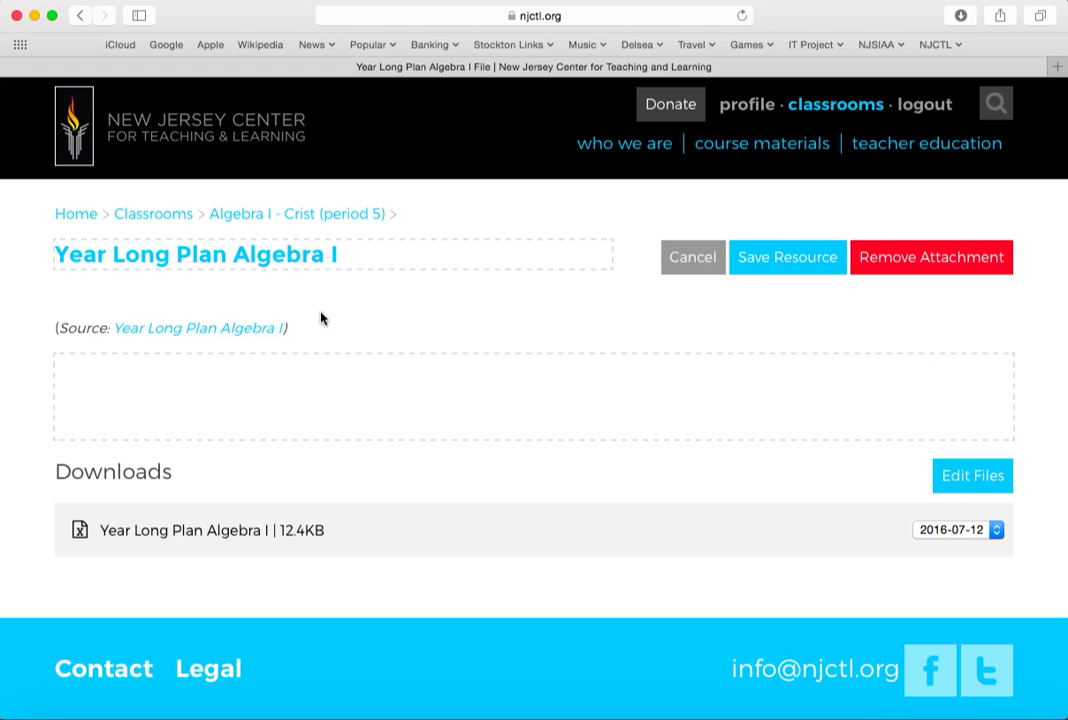
left_click(60, 252)
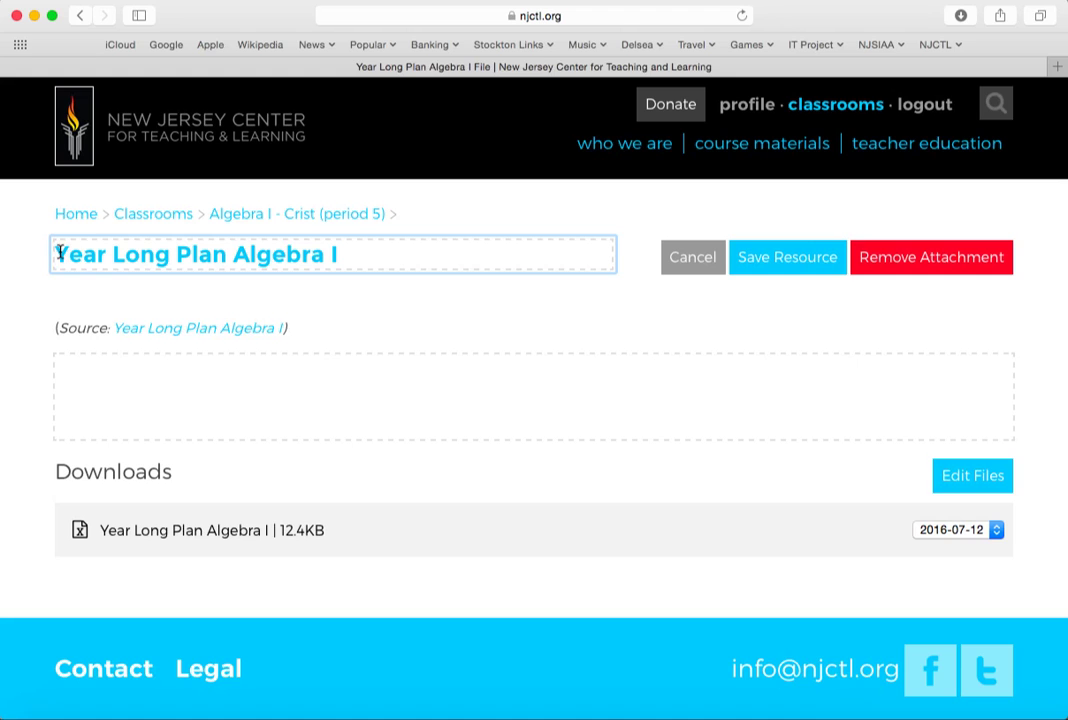
type("C")
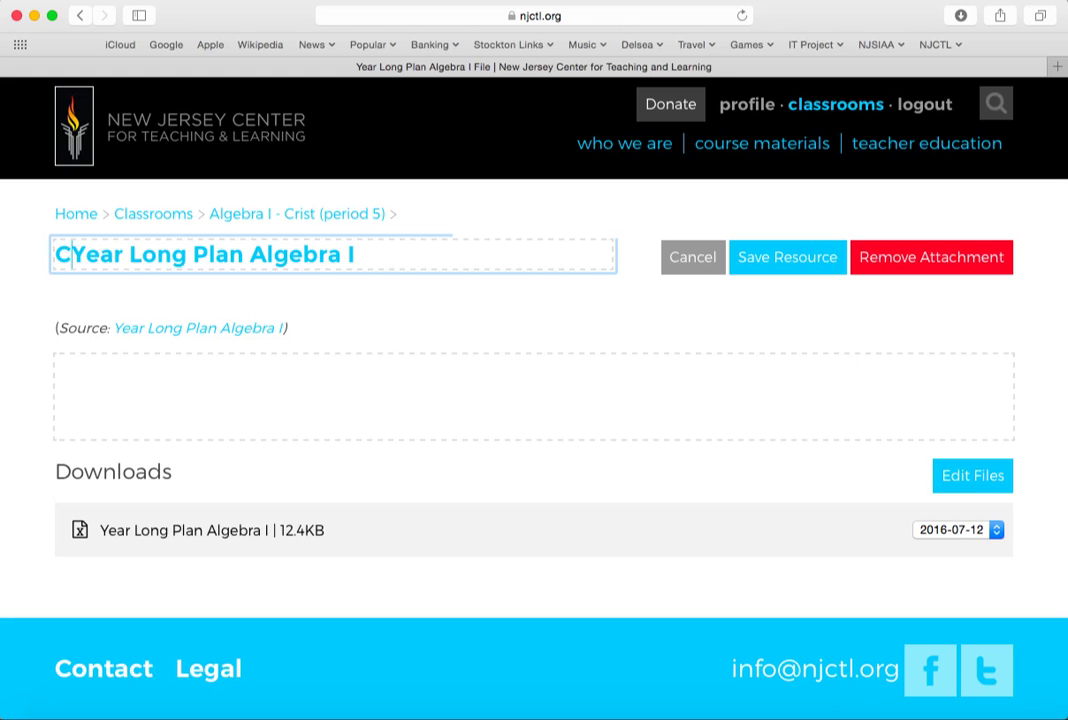
type("ourse Syllab")
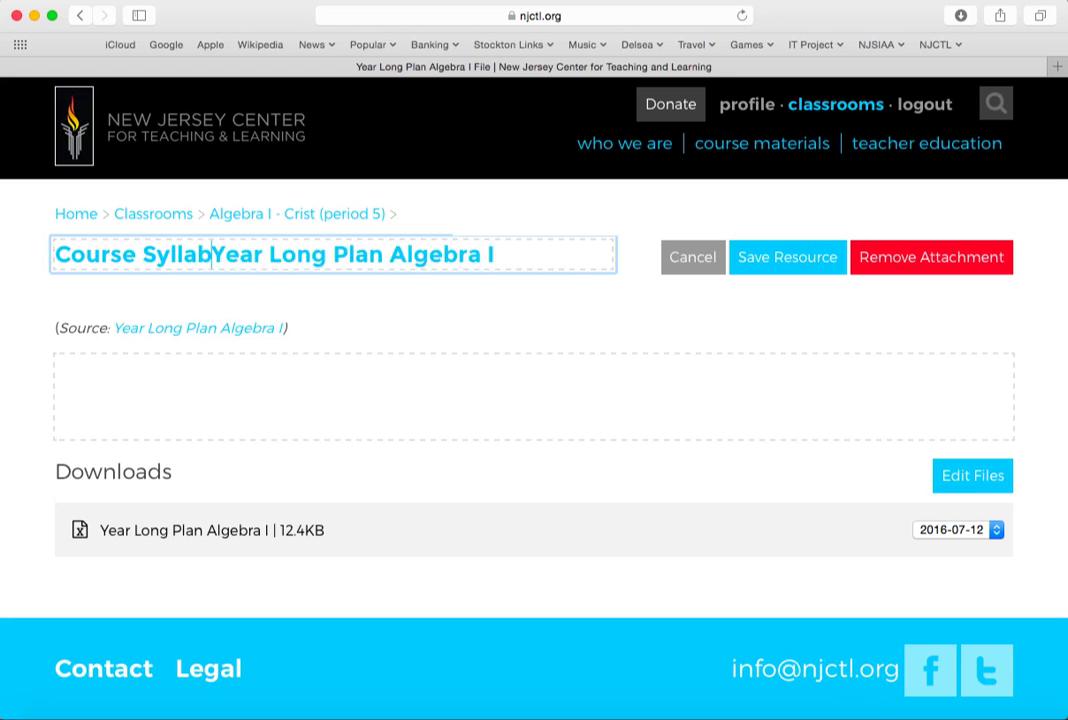
type("us ")
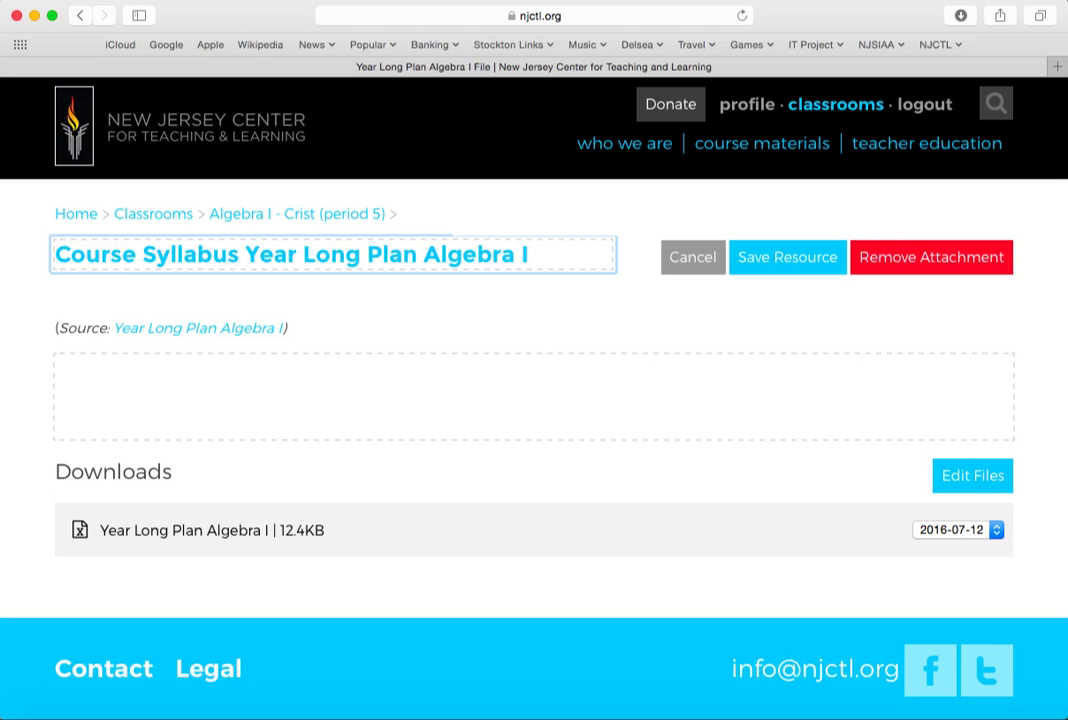
type("and")
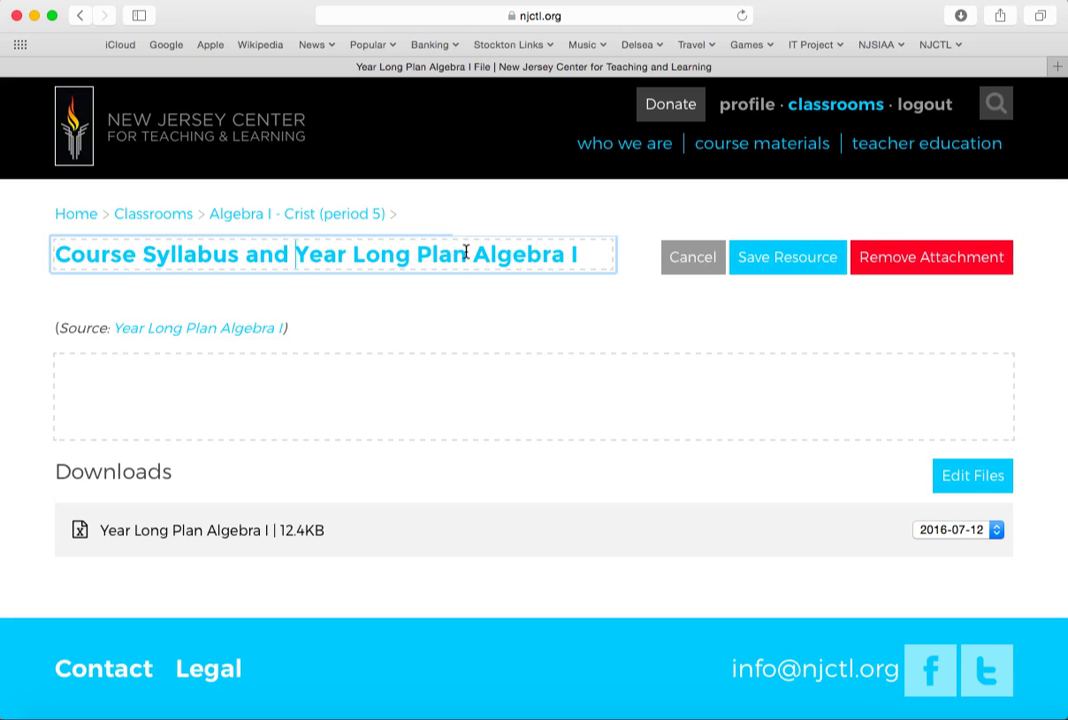
left_click_drag(466, 252, 587, 255)
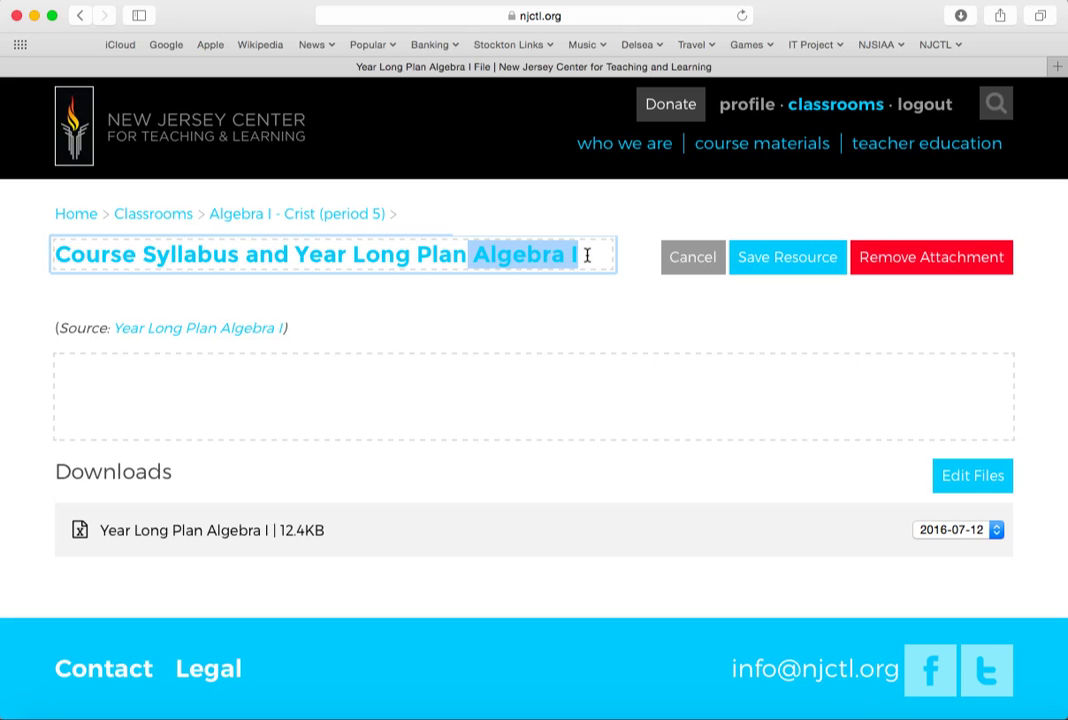
key("BackSpace")
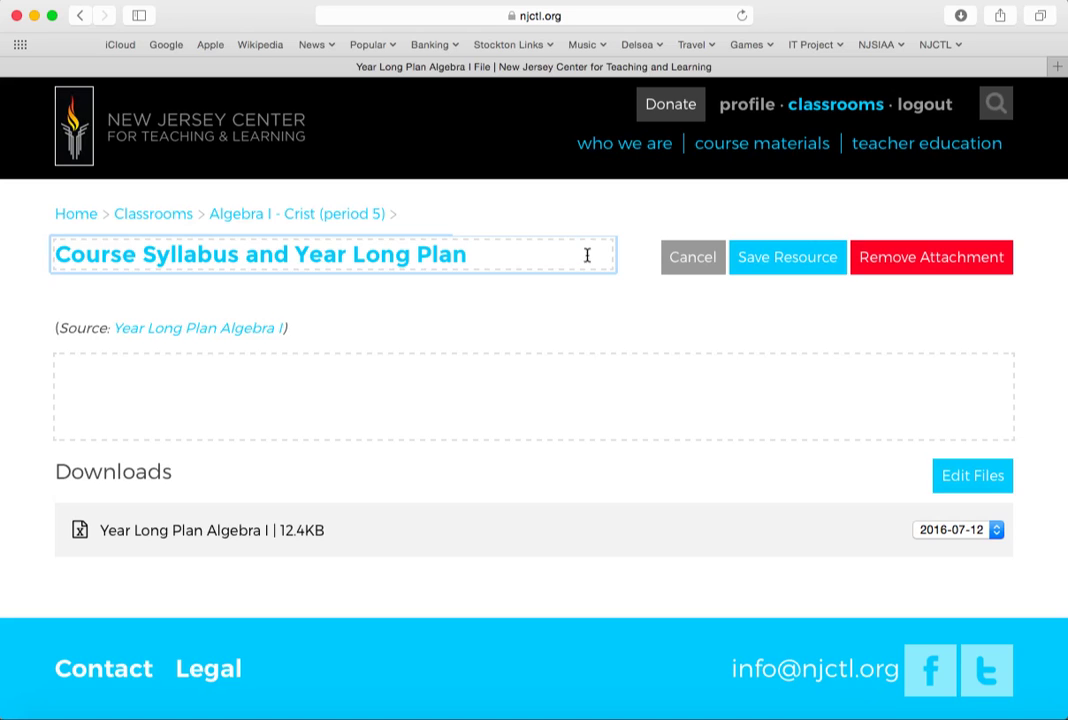
left_click(491, 315)
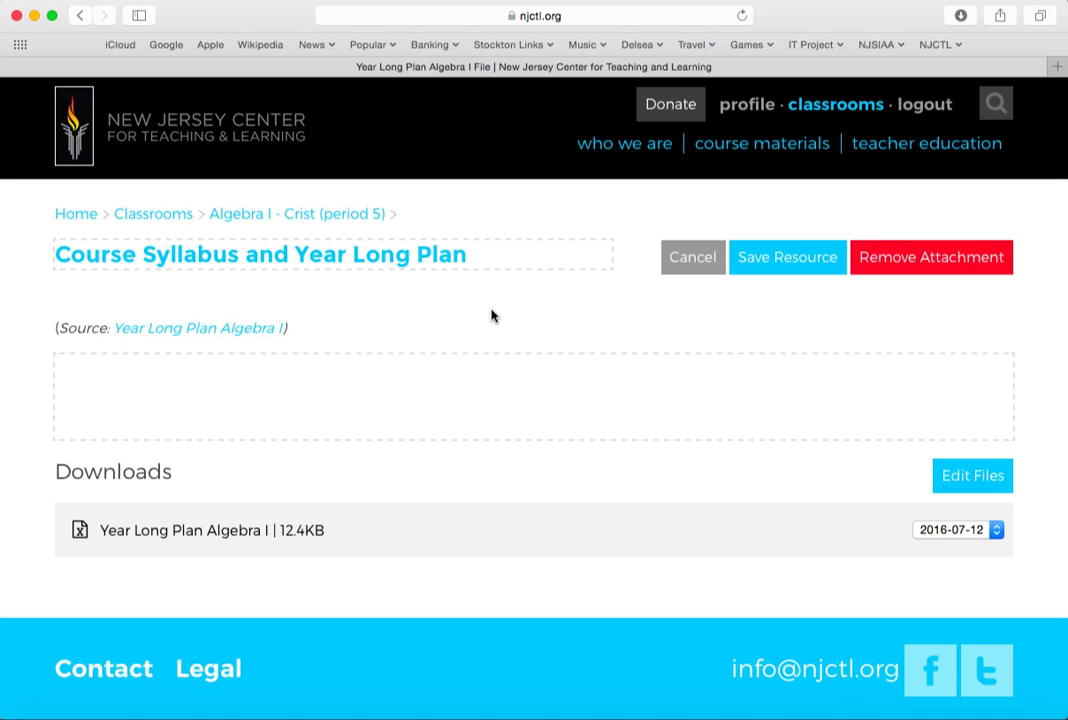
left_click(790, 262)
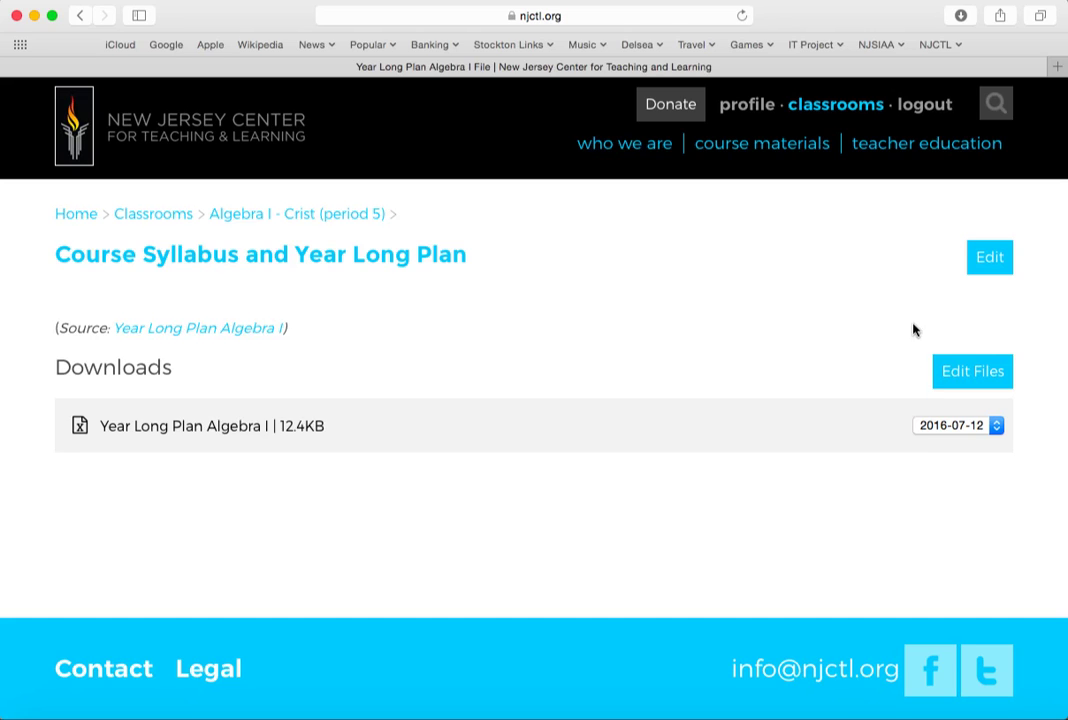
Step: Add a new file to the Course Syllabus and Year Long Plan downloads and title it "Algebra I Syllabus"
left_click(958, 377)
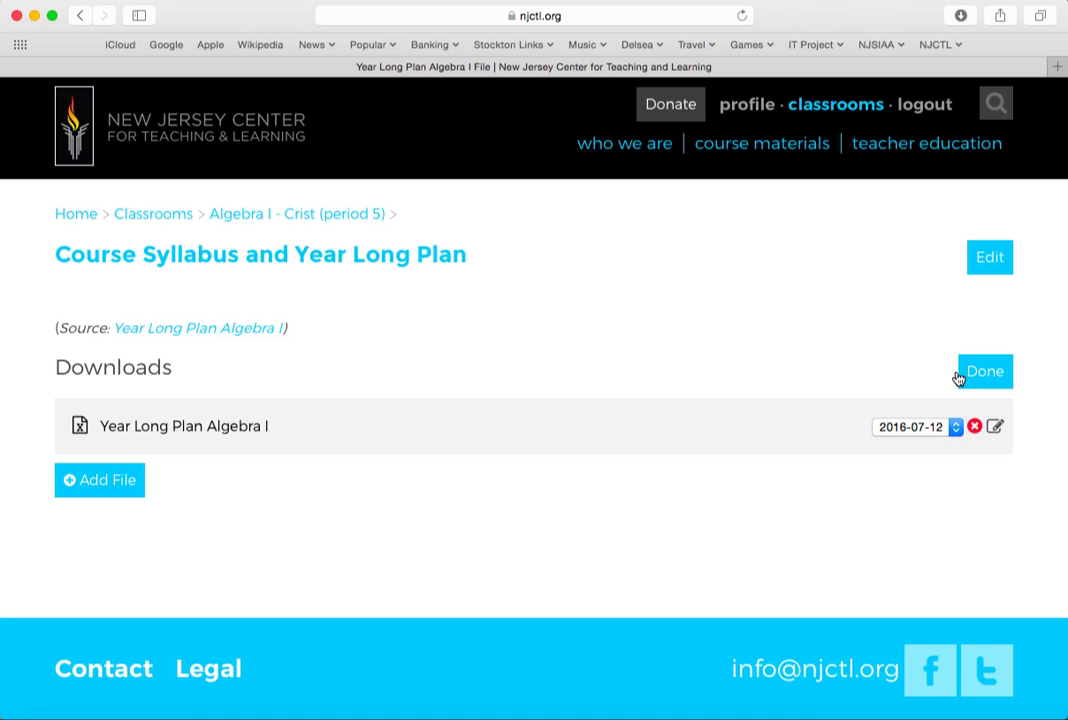
left_click(111, 484)
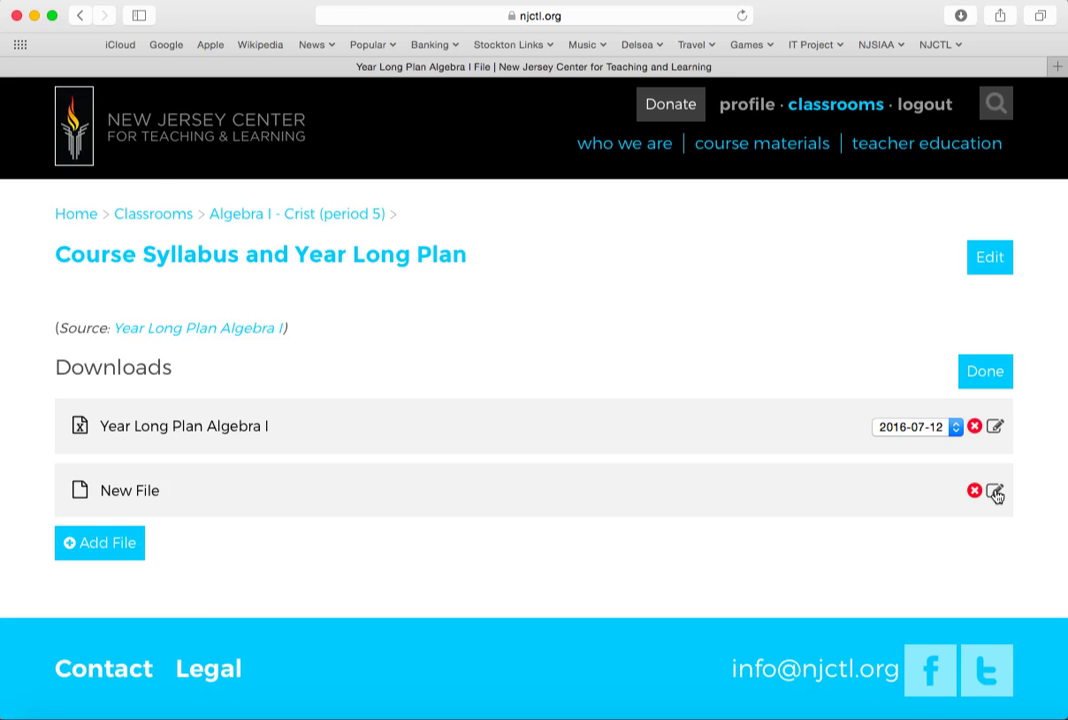
left_click(995, 491)
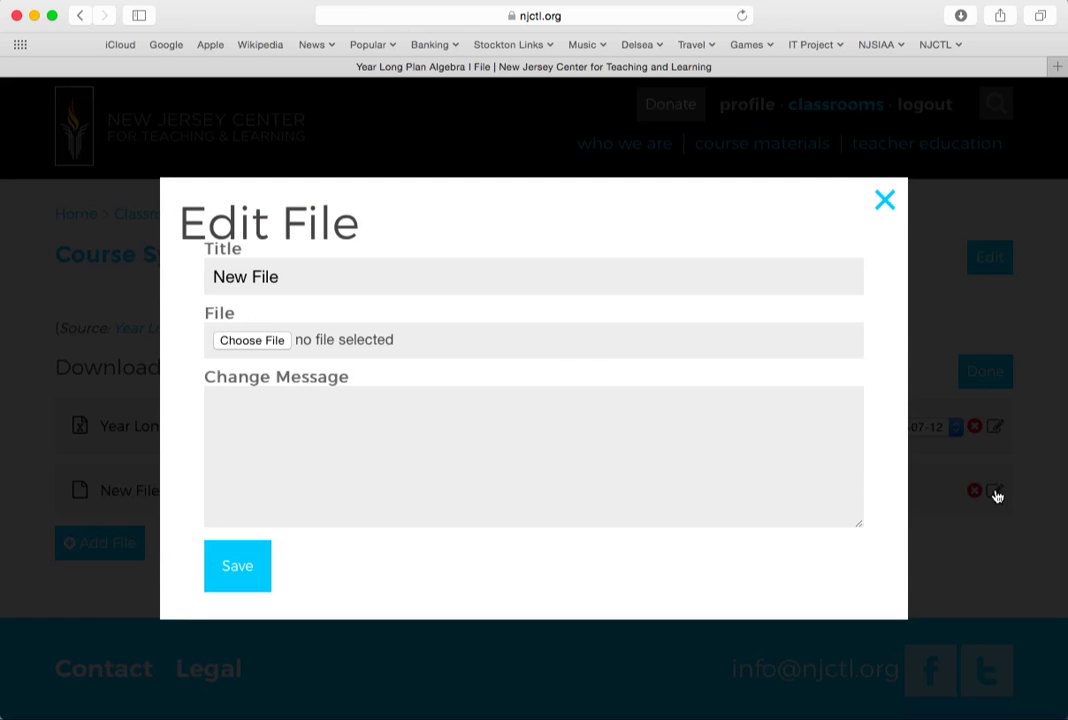
left_click(399, 279)
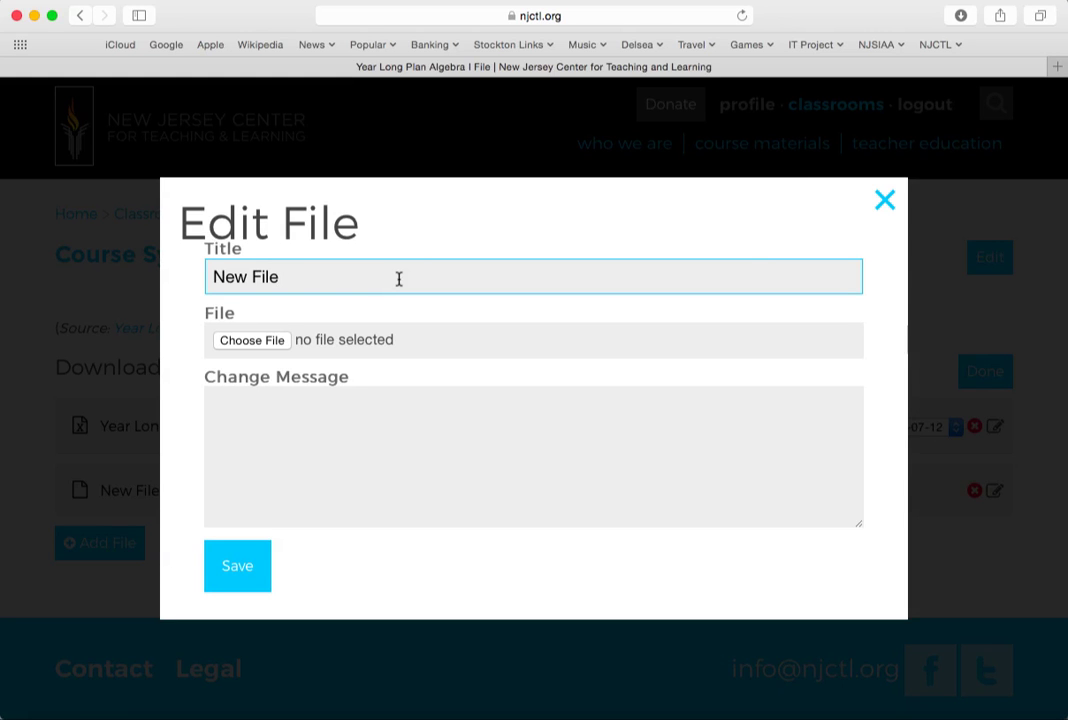
key("super+a")
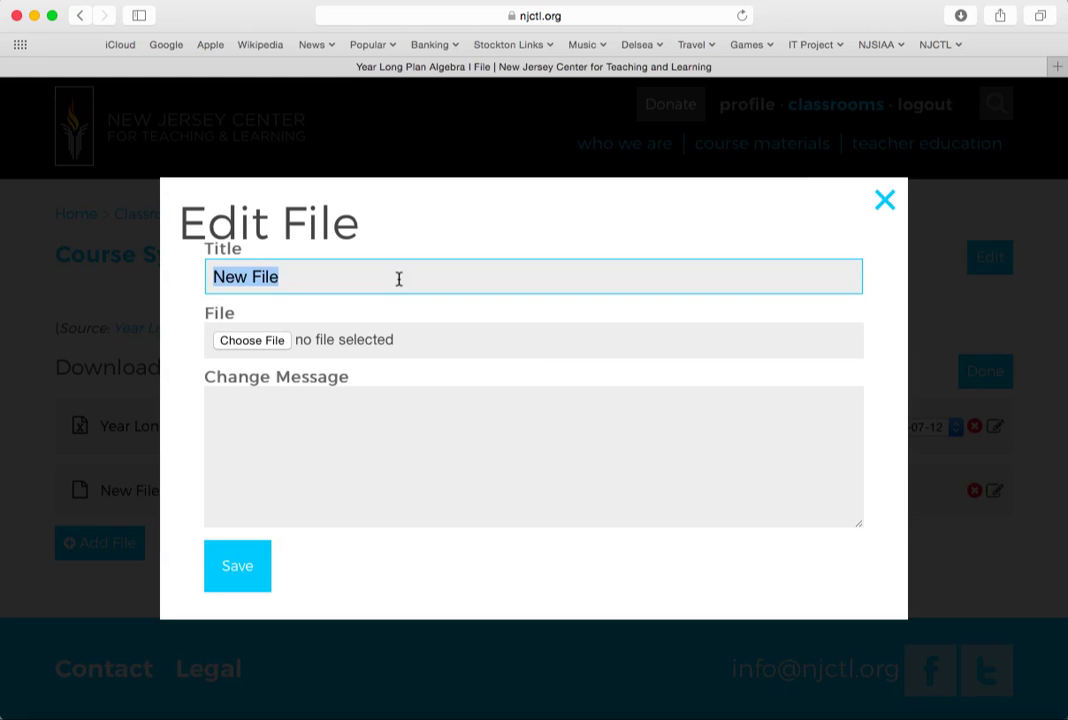
type("Algebra ")
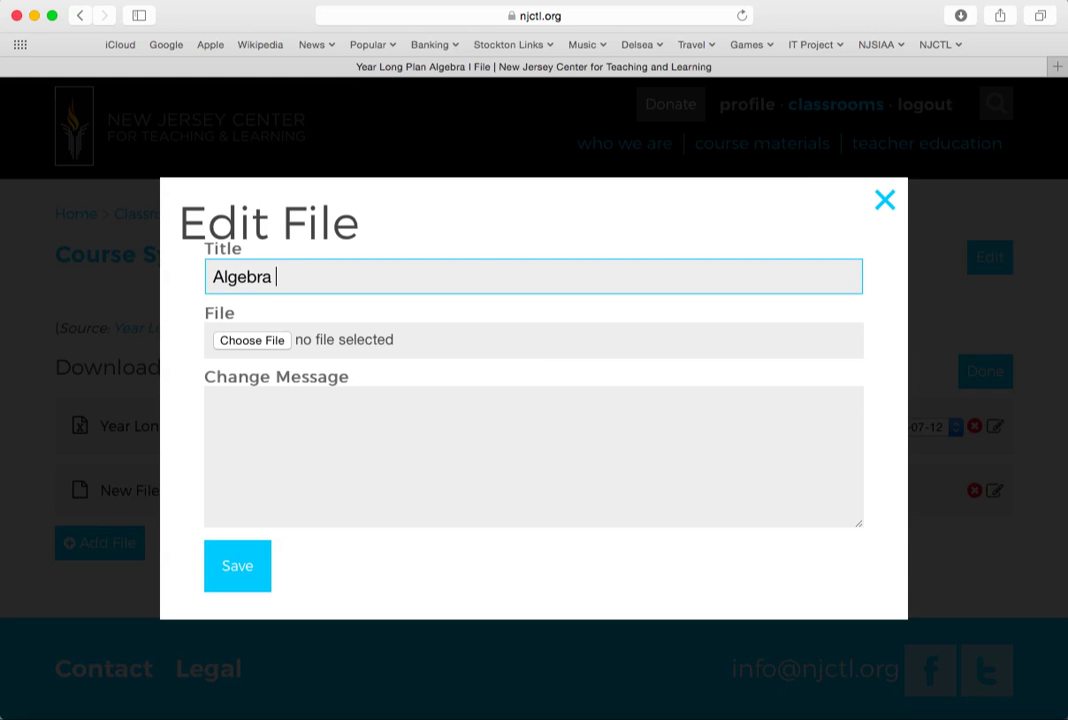
type("I Syllabus")
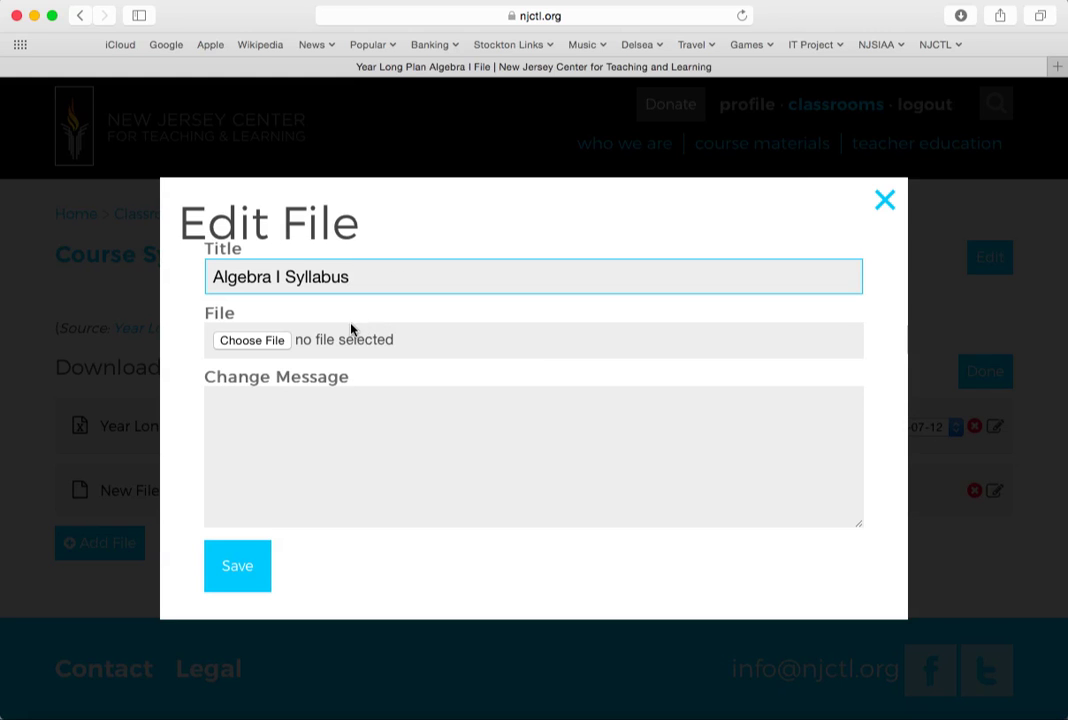
Step: Attach the AlgebraSyllabus document from the Algebra 1-CP folder to the new file entry and save it
left_click(264, 344)
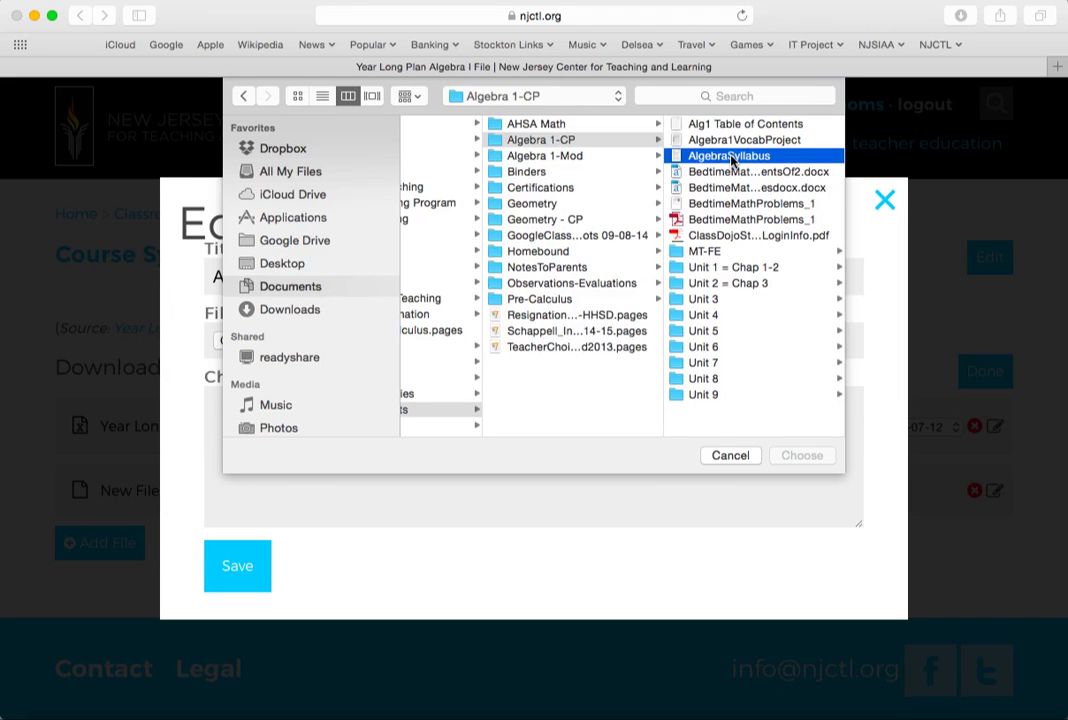
double_click(731, 157)
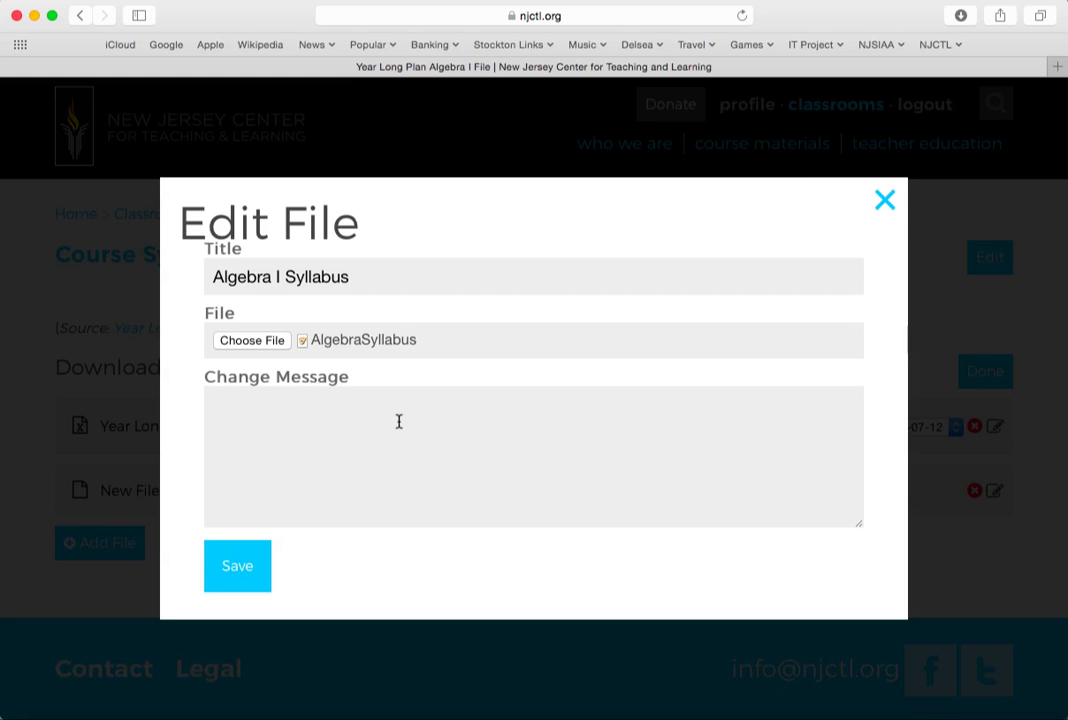
left_click(241, 575)
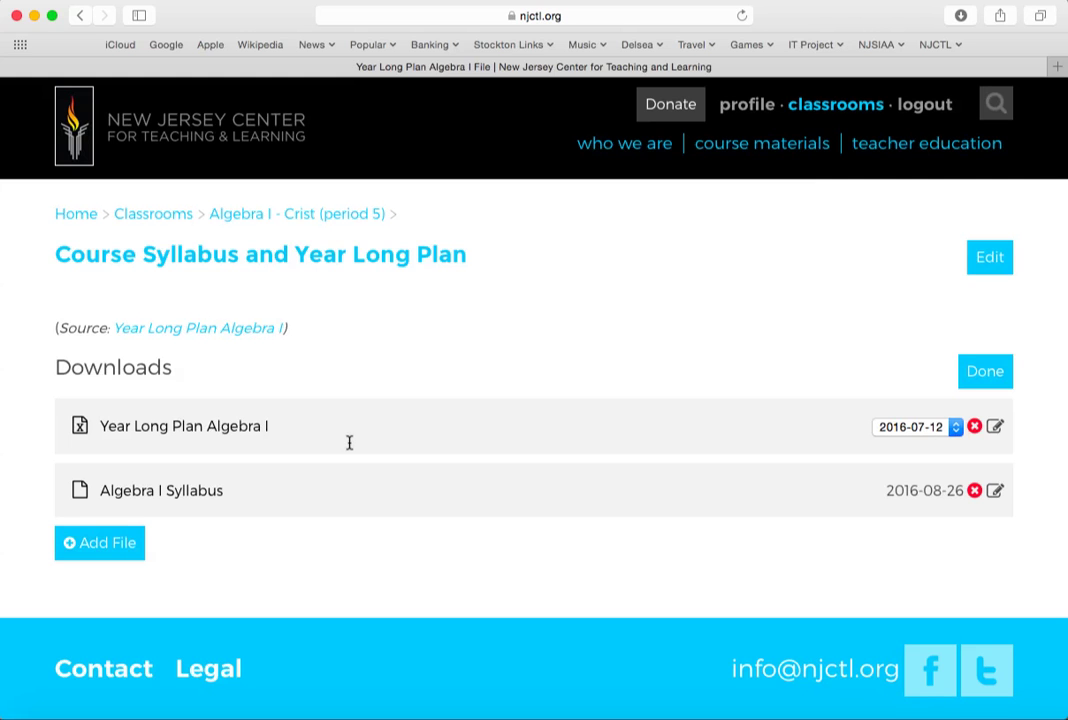
Step: Open "Geometry Syllabus, Course Materials List, and Vocabulary Project" from the Geometry classroom's Implementation Resource category and review its downloads
left_click(150, 214)
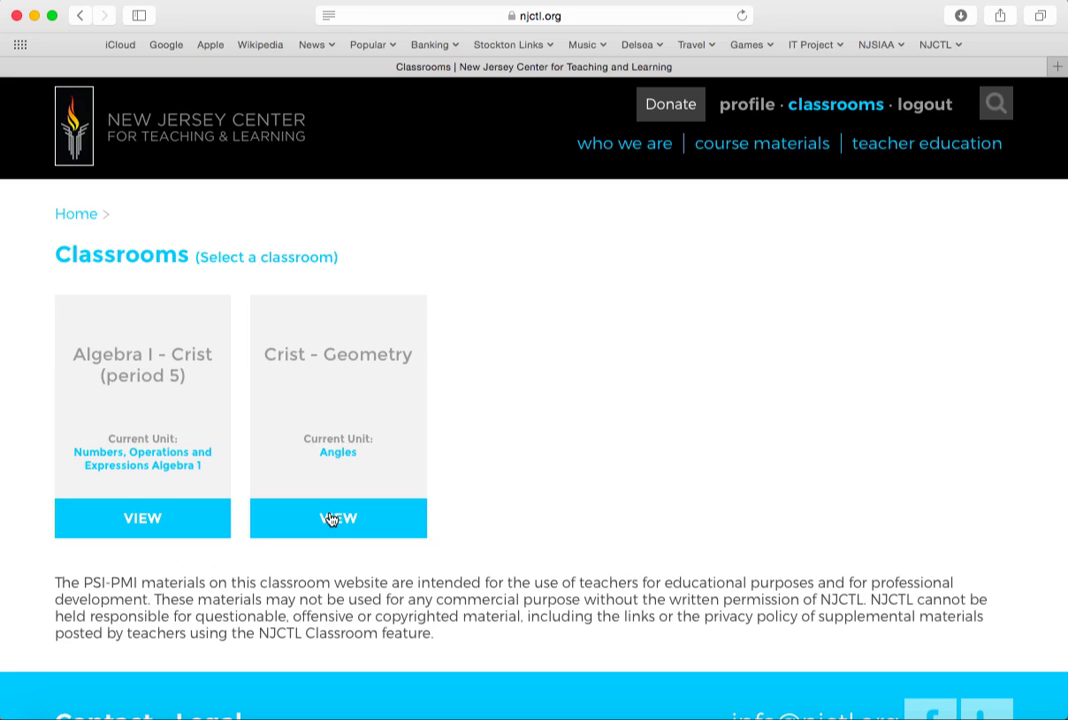
left_click(331, 518)
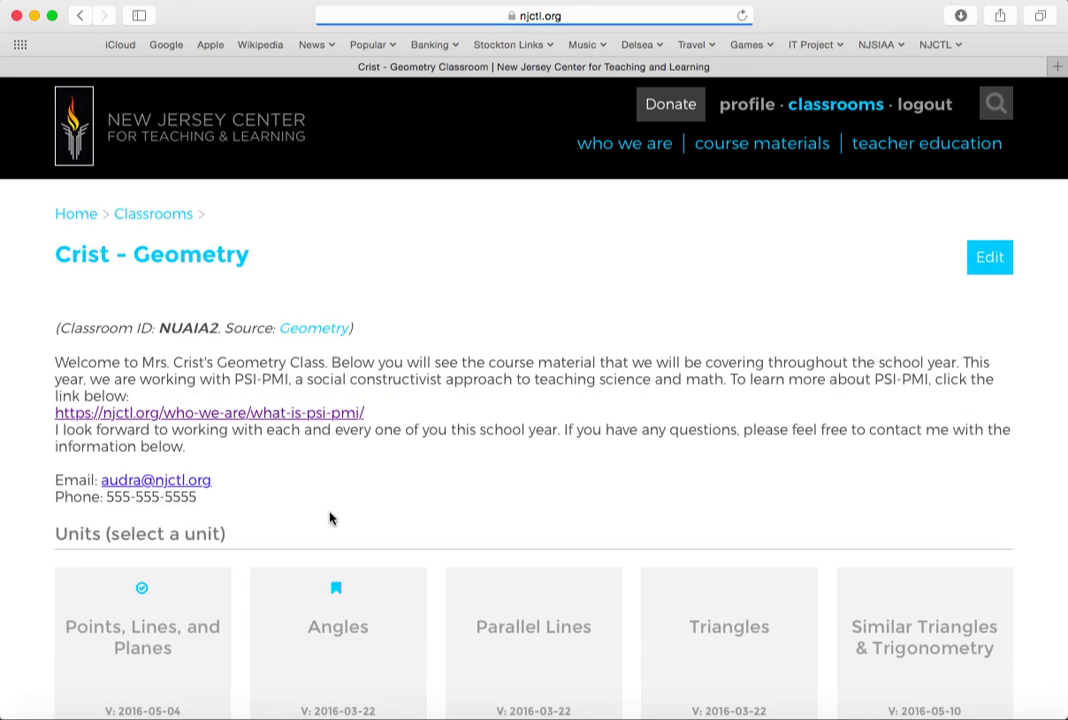
scroll(421, 471, "down", 10)
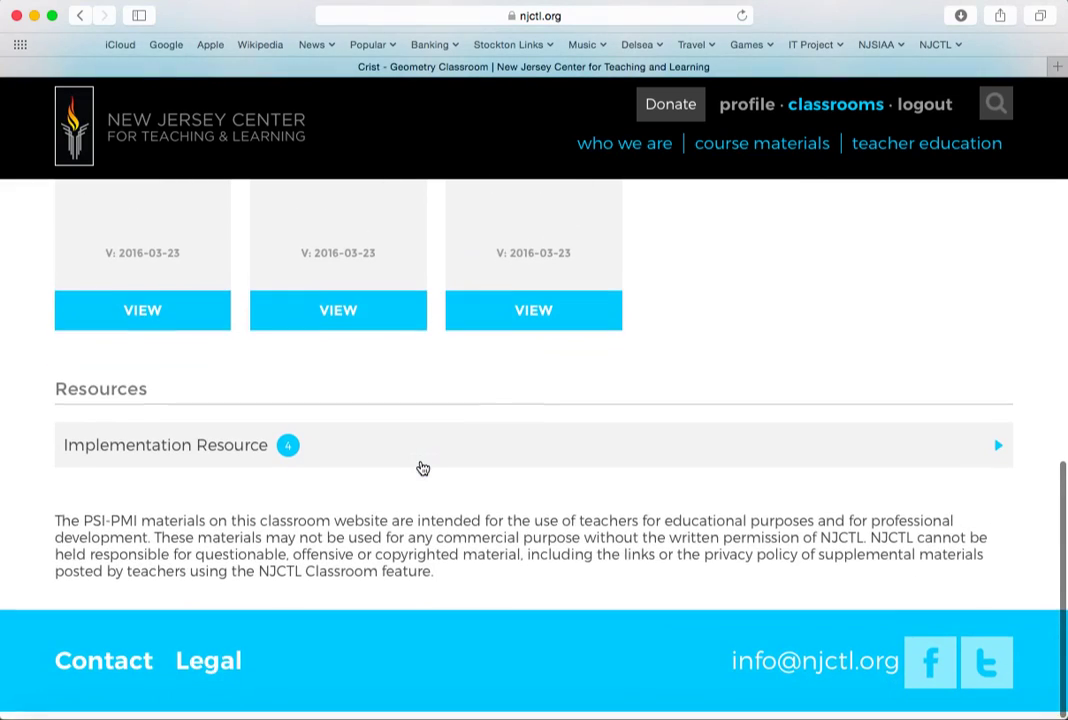
left_click(186, 452)
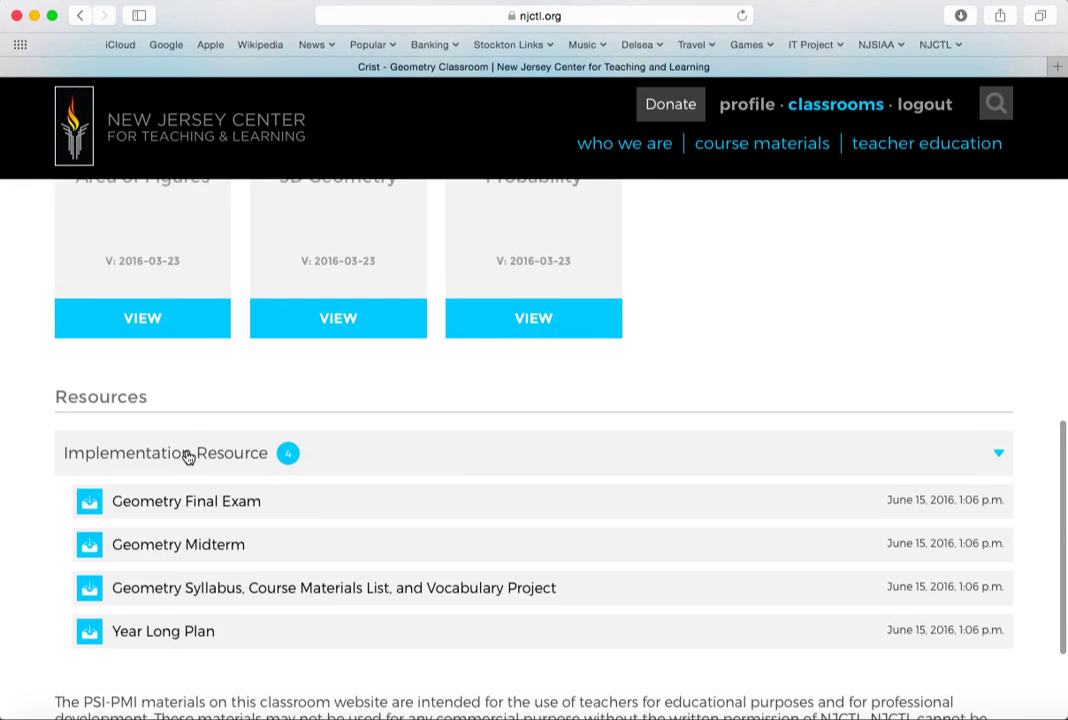
scroll(304, 516, "down", 2)
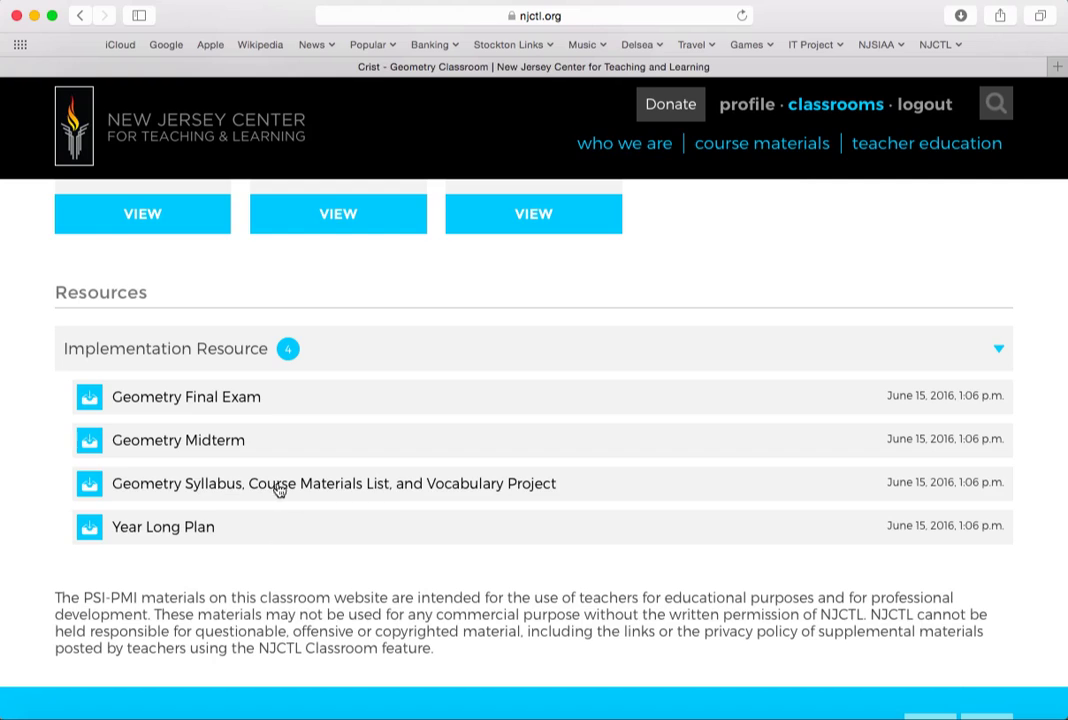
left_click(371, 488)
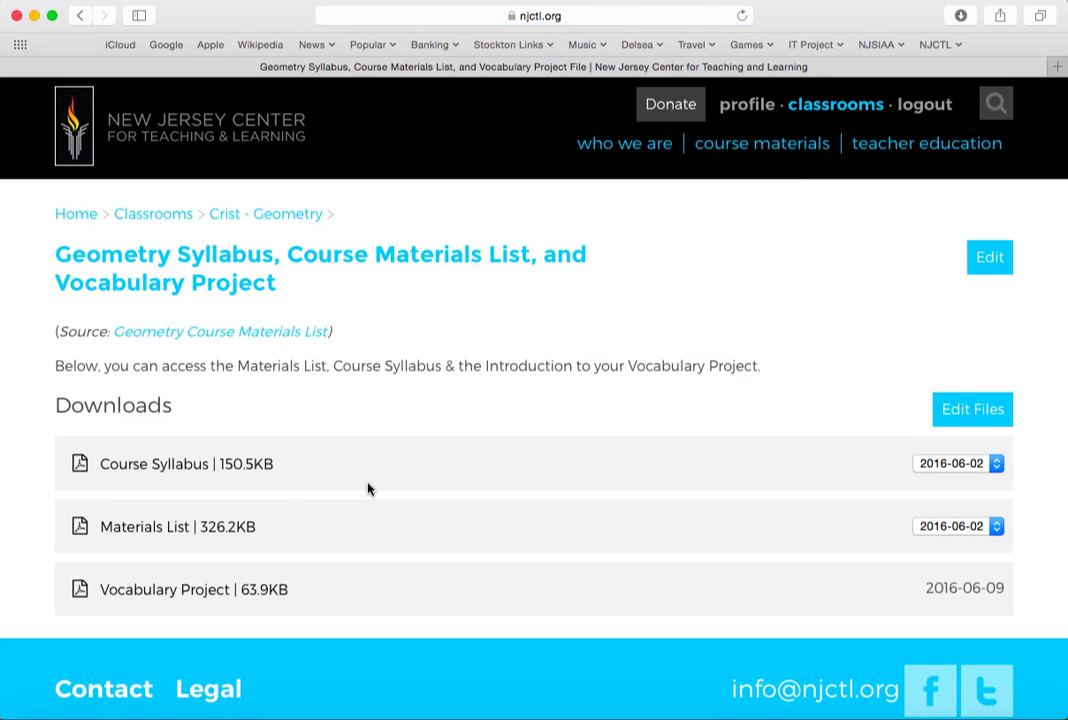
scroll(403, 405, "down", 1)
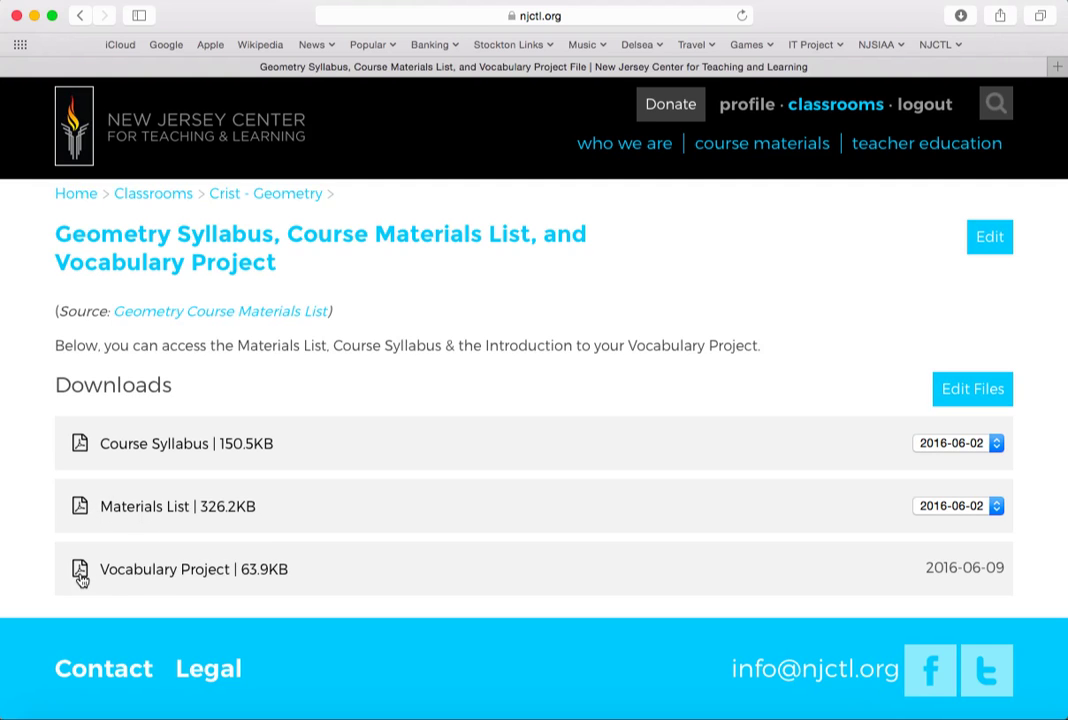
scroll(364, 420, "down", 2)
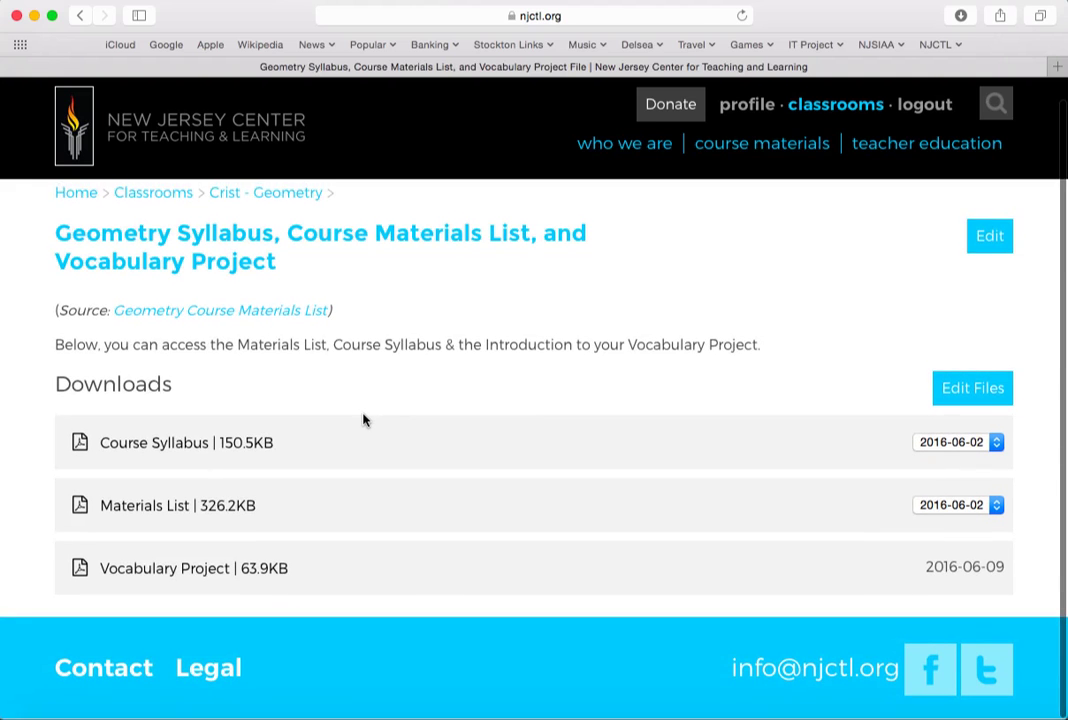